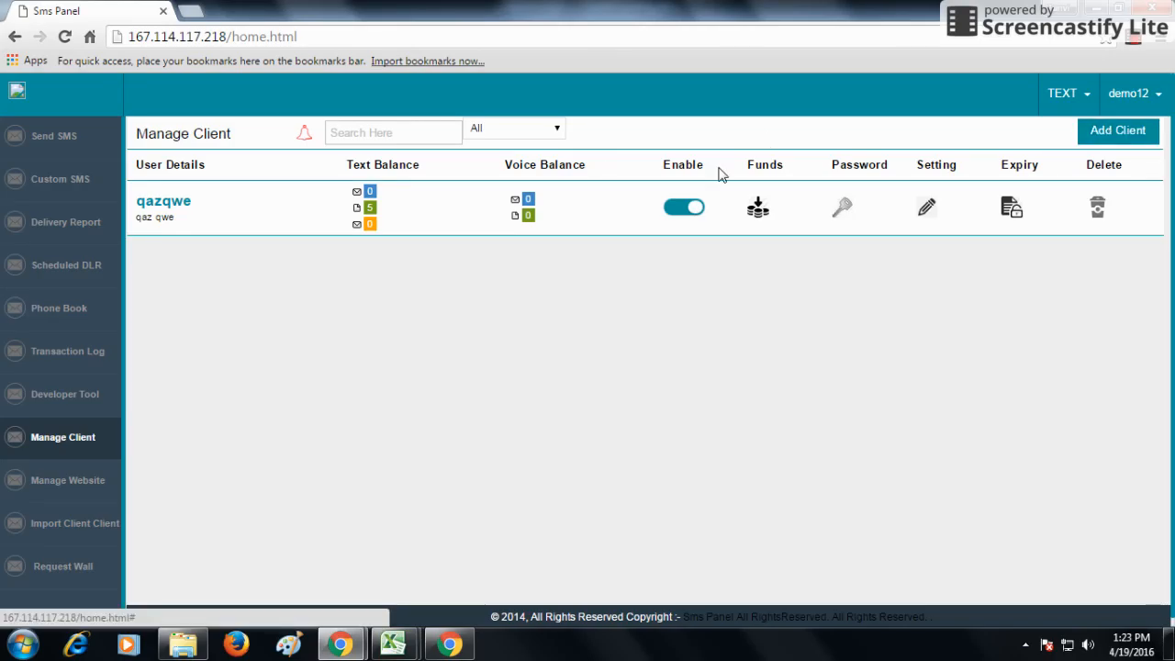
Sort the client list by Adition Date, Expiry Date and Alphabatically, then reset it to All
left_click(397, 134)
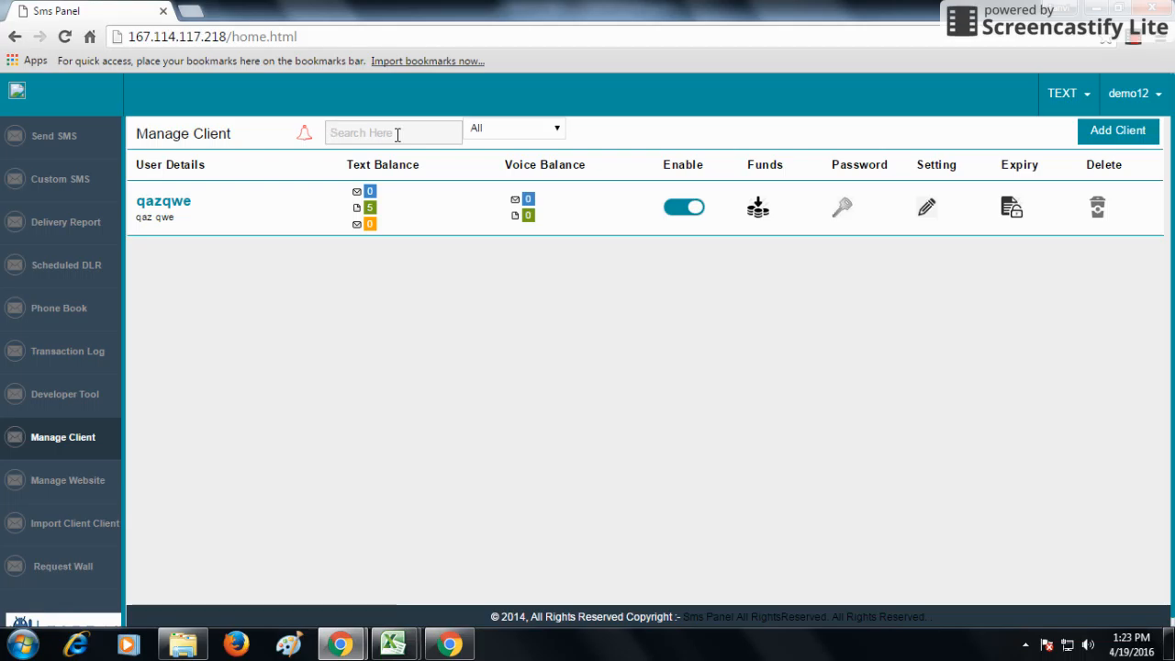
left_click(512, 131)
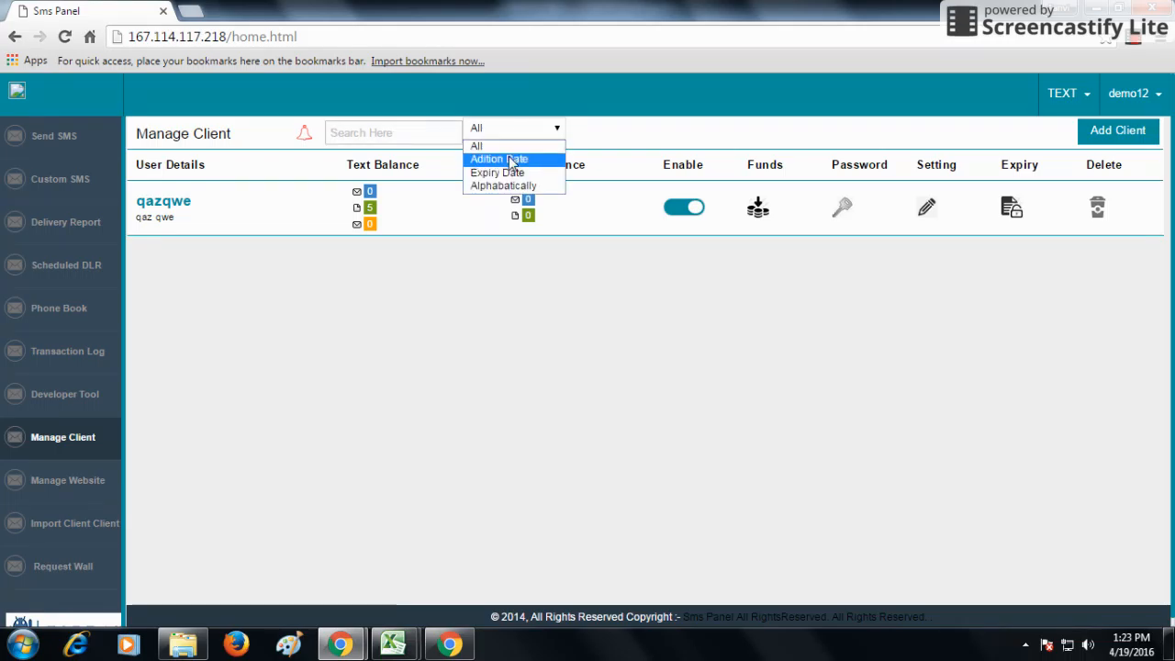
left_click(512, 160)
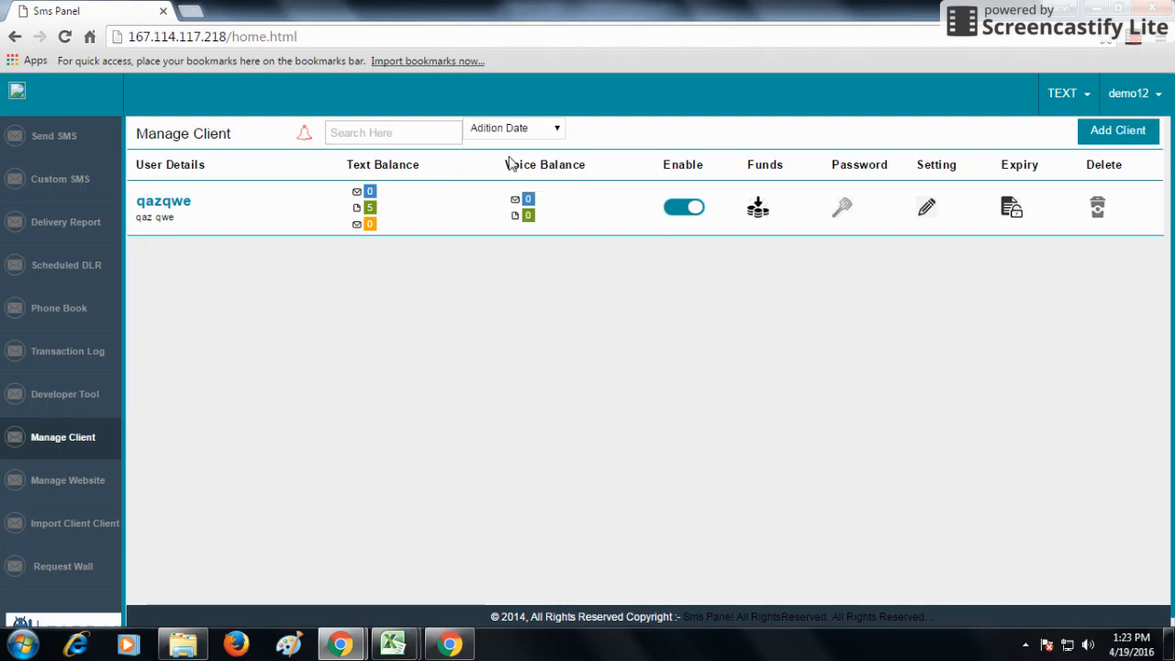
left_click(523, 133)
left_click(515, 173)
left_click(514, 129)
left_click(514, 173)
left_click(521, 186)
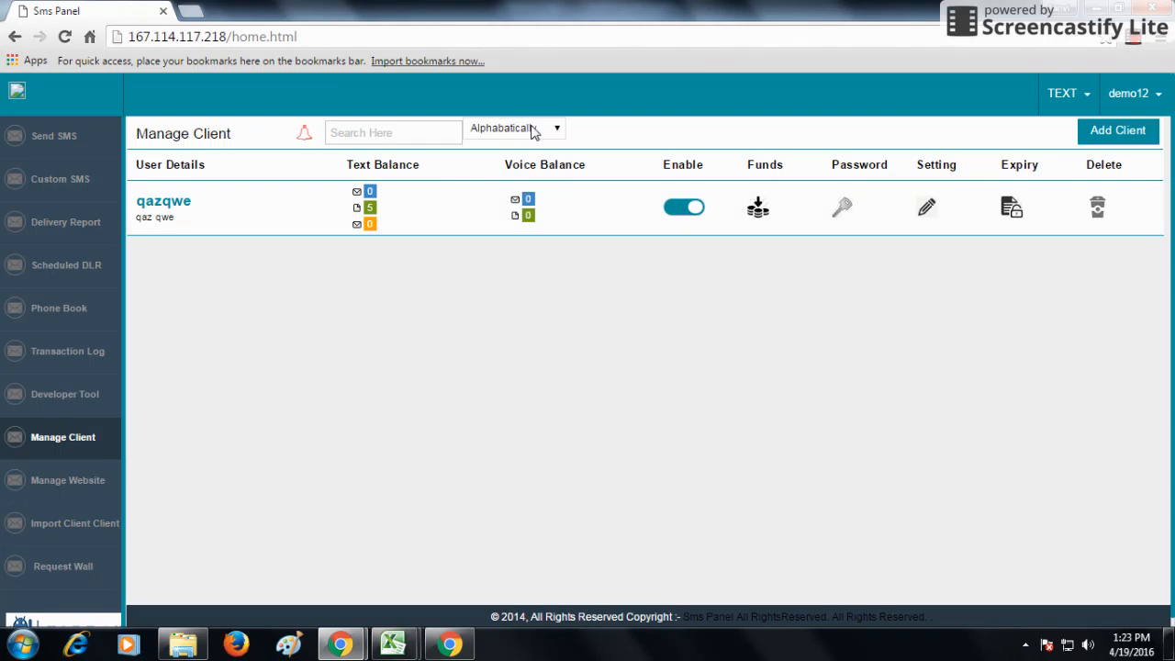
left_click(525, 133)
left_click(526, 148)
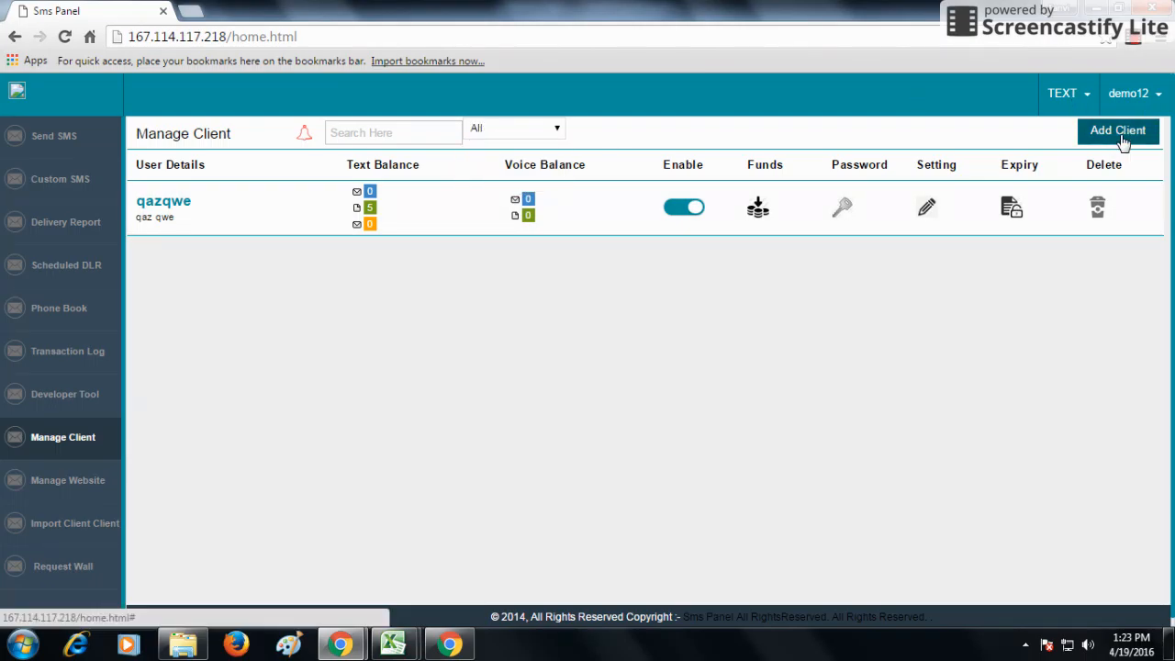
Start a new client with expiry date 19-04-2016 and user type User
left_click(1122, 139)
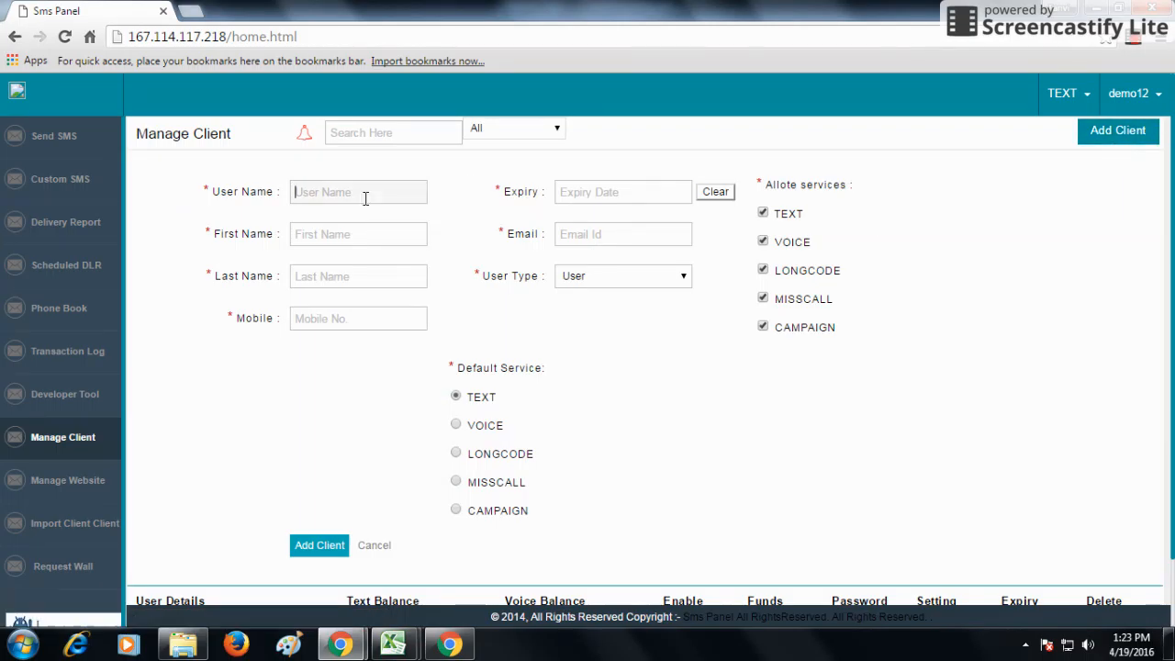
left_click(334, 275)
left_click(630, 198)
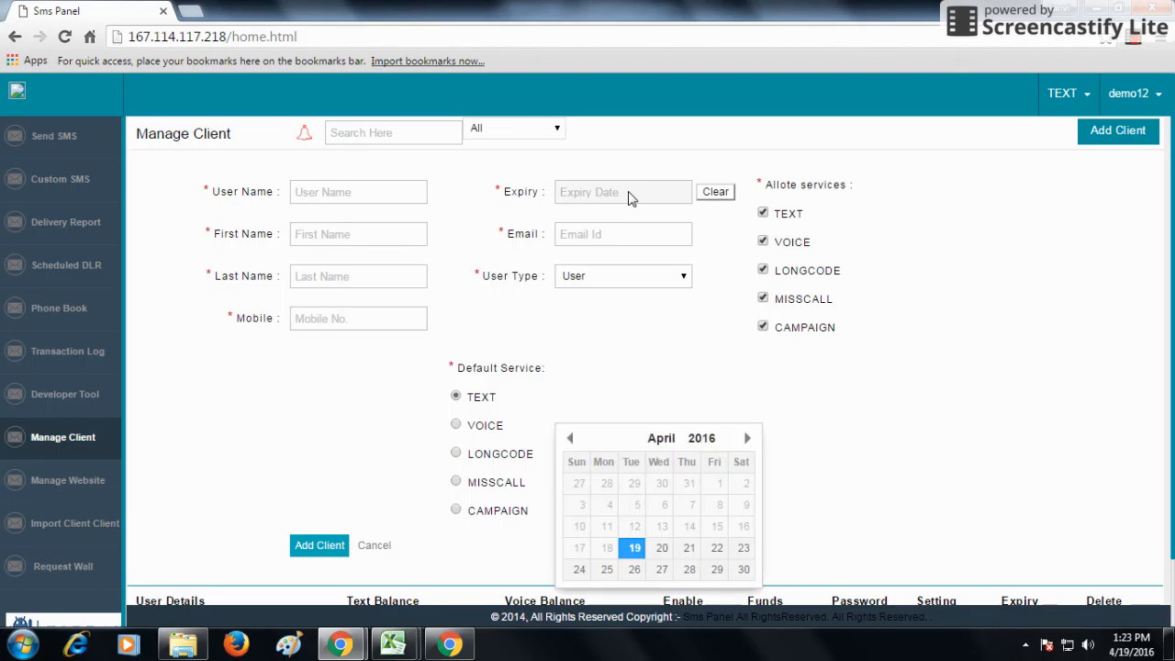
left_click(622, 233)
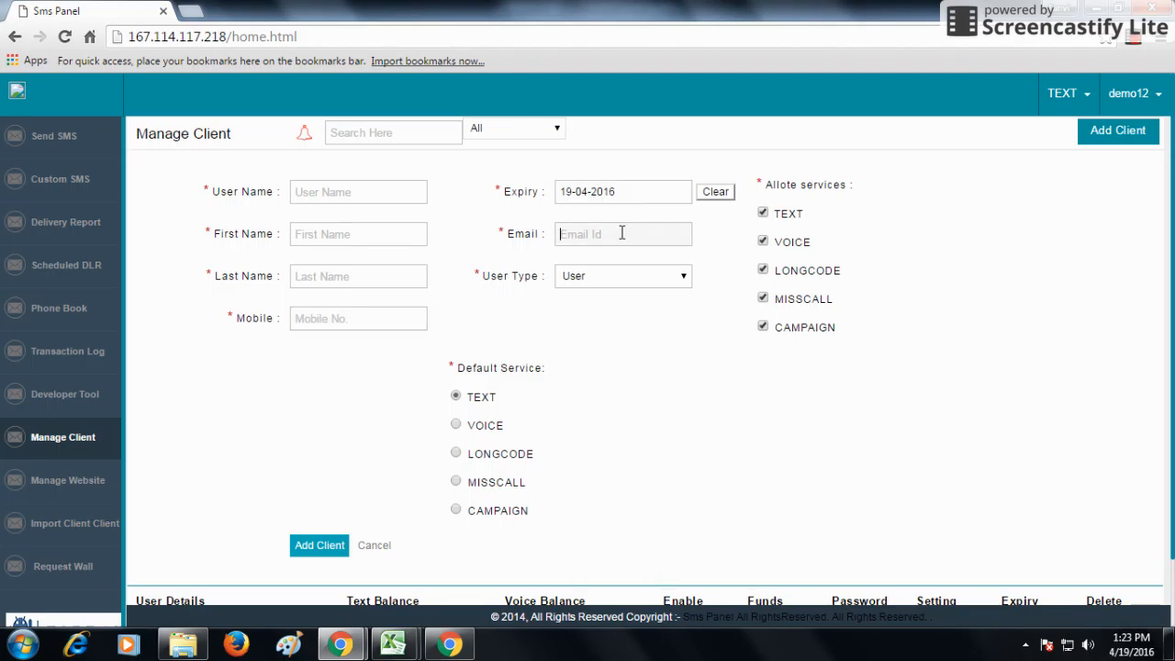
left_click(611, 279)
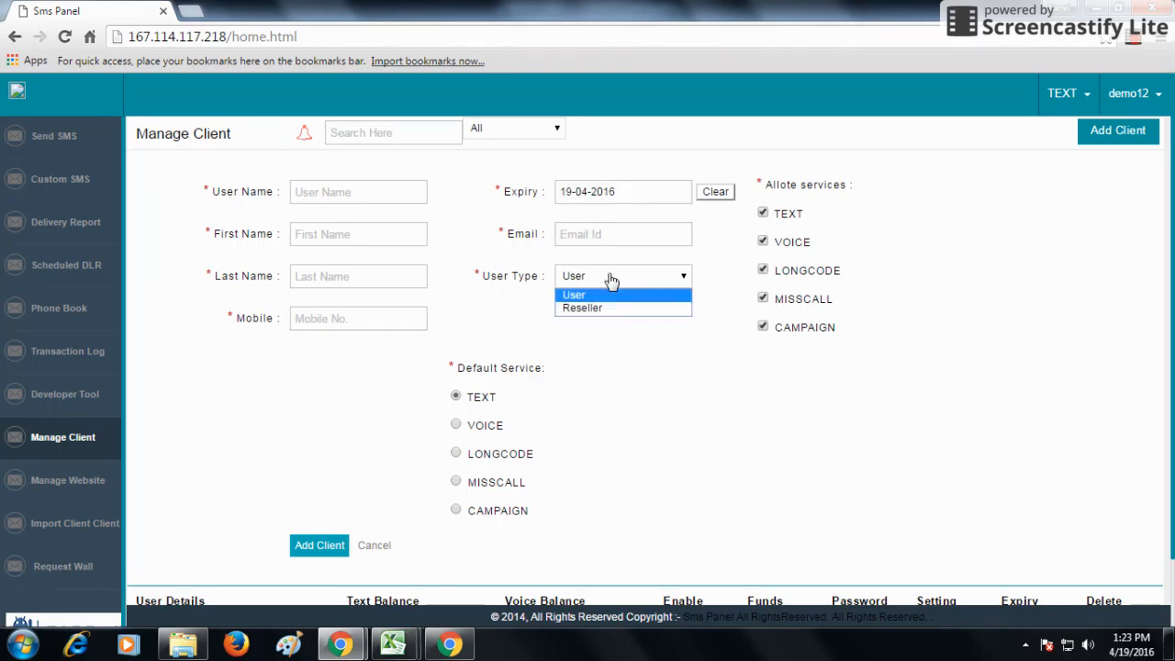
left_click(539, 382)
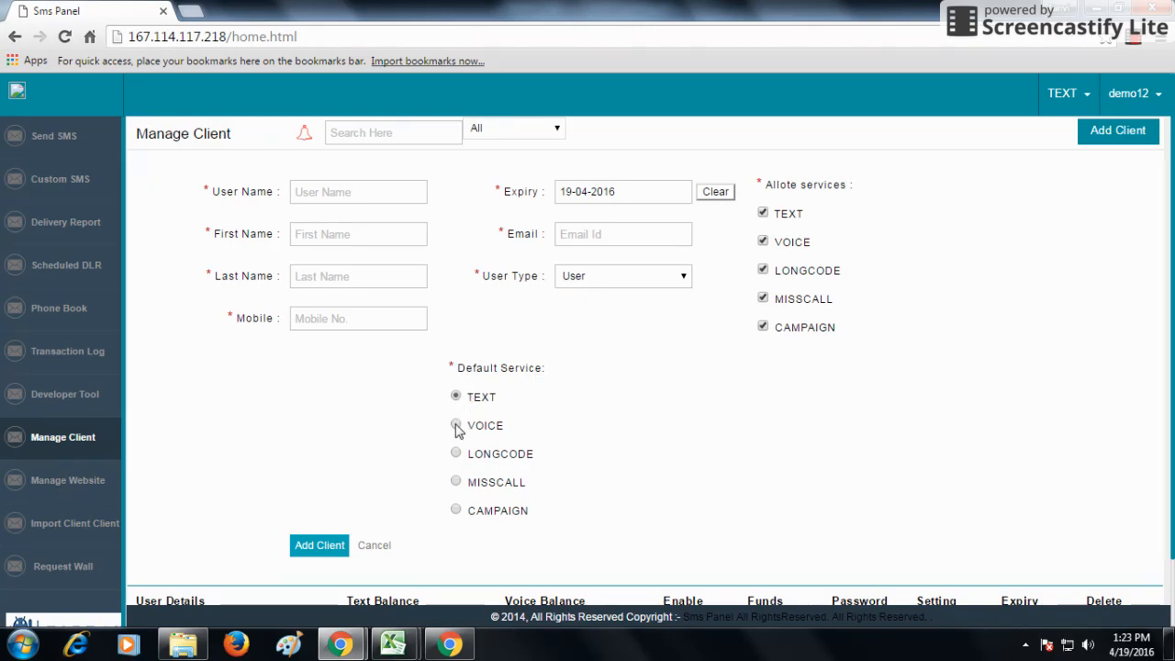
Try LONGCODE and MISSCALL as default service, keep TEXT allotted, and discard the new client form
left_click(456, 454)
left_click(458, 483)
left_click(456, 396)
left_click(763, 213)
left_click(763, 213)
left_click(372, 546)
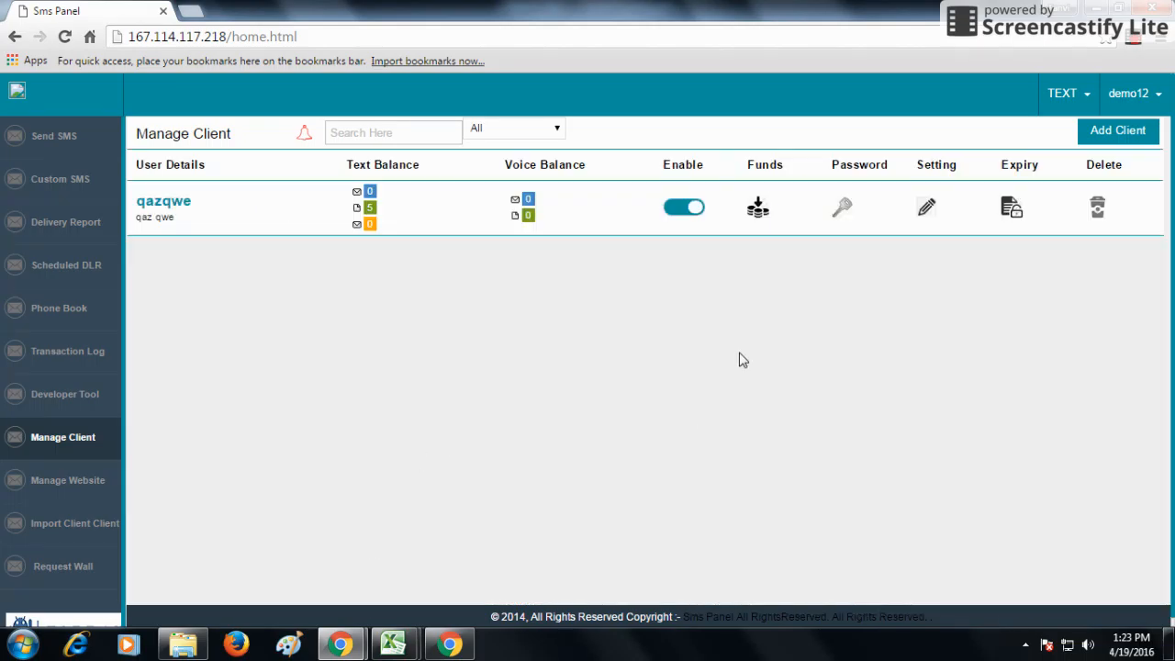
Select client qazqwe, disable it, then enable it again
mouse_move(136, 195)
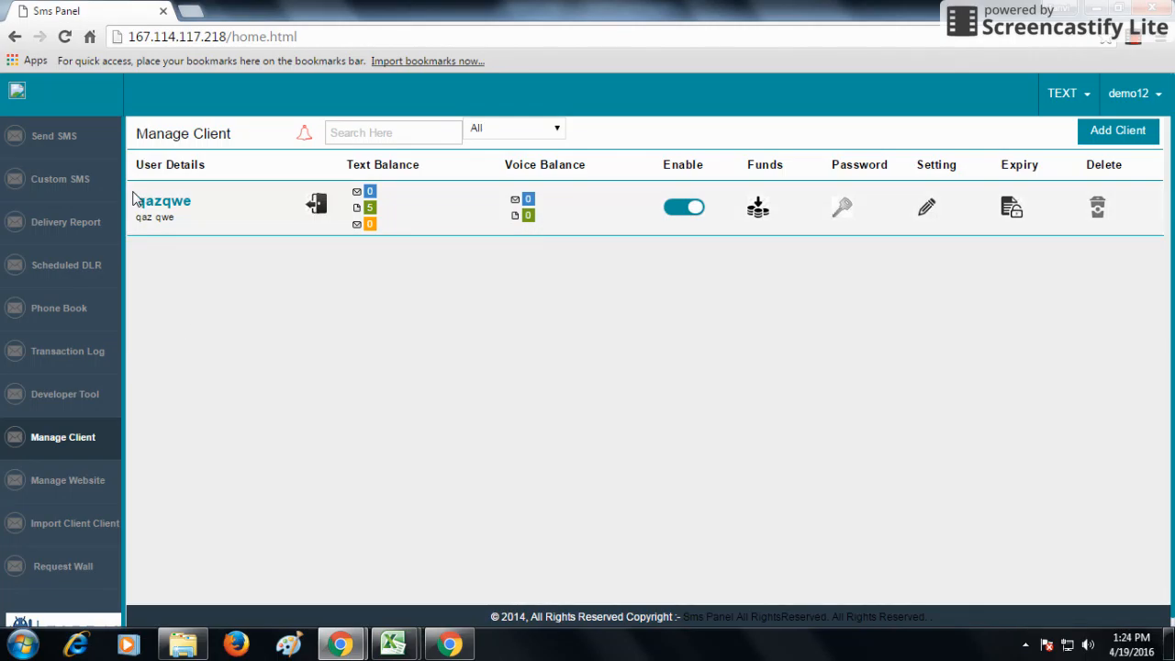
left_click_drag(137, 200, 197, 198)
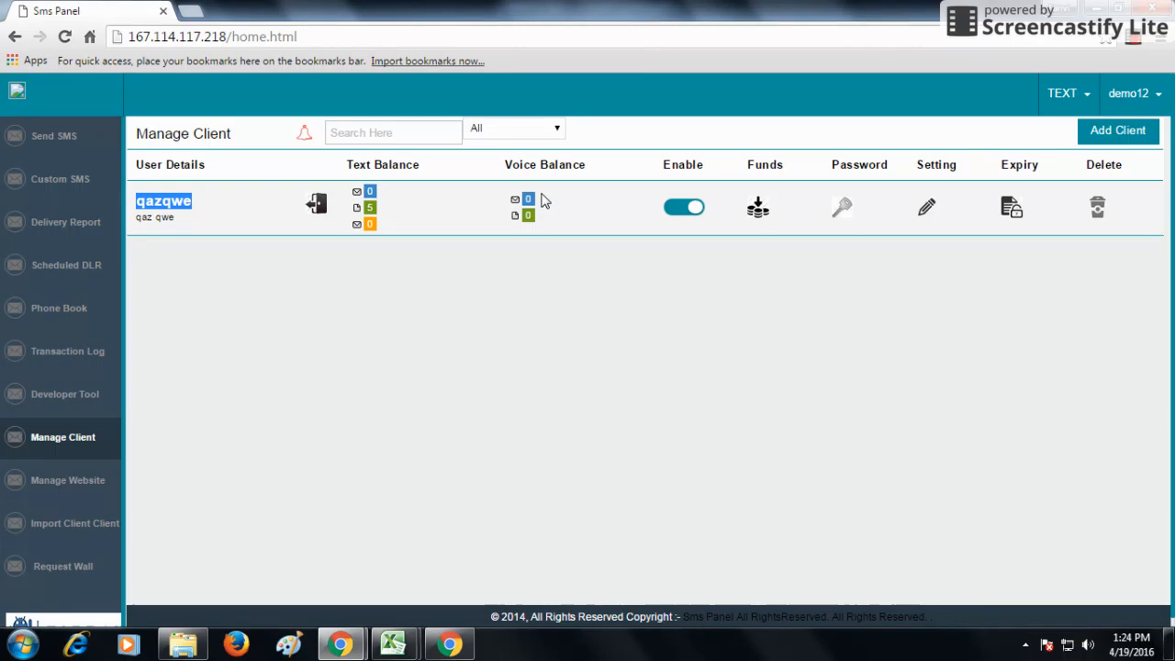
left_click(692, 210)
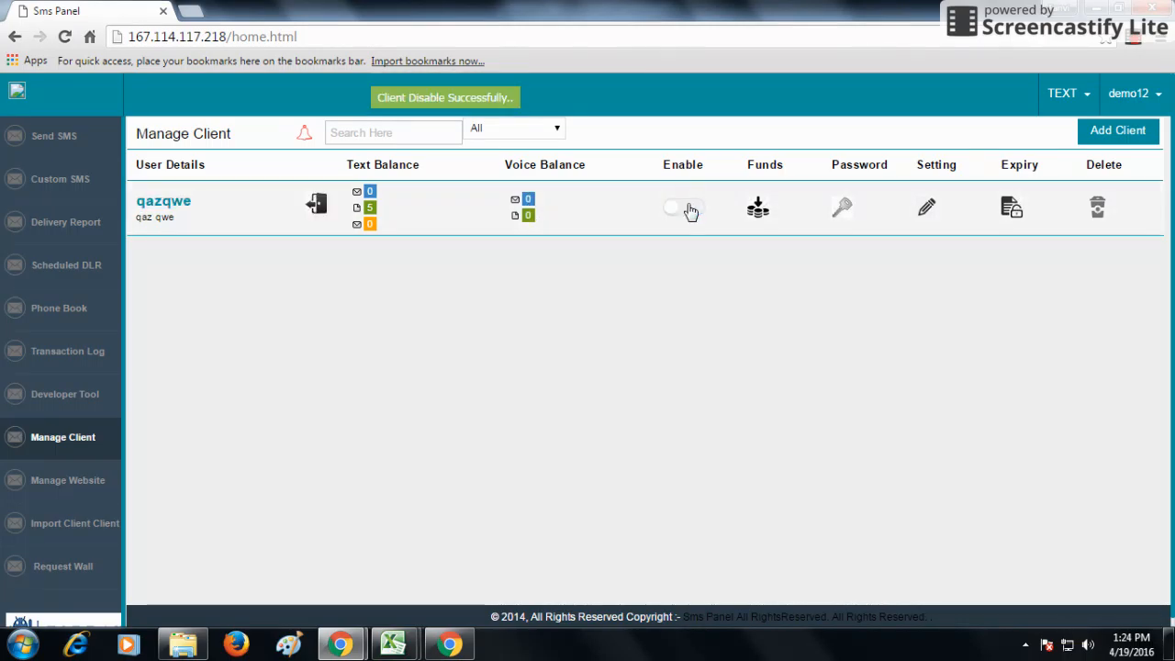
left_click(692, 211)
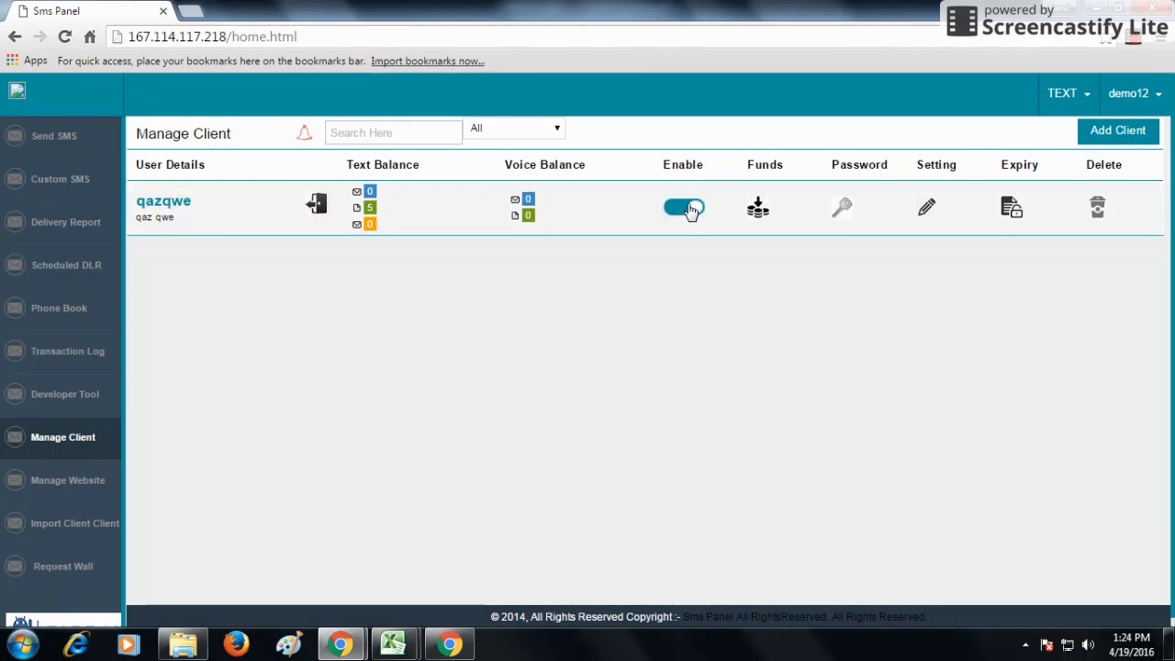
Fill a Normal fund transfer for qazqwe of 5 SMS at price 0
left_click(751, 224)
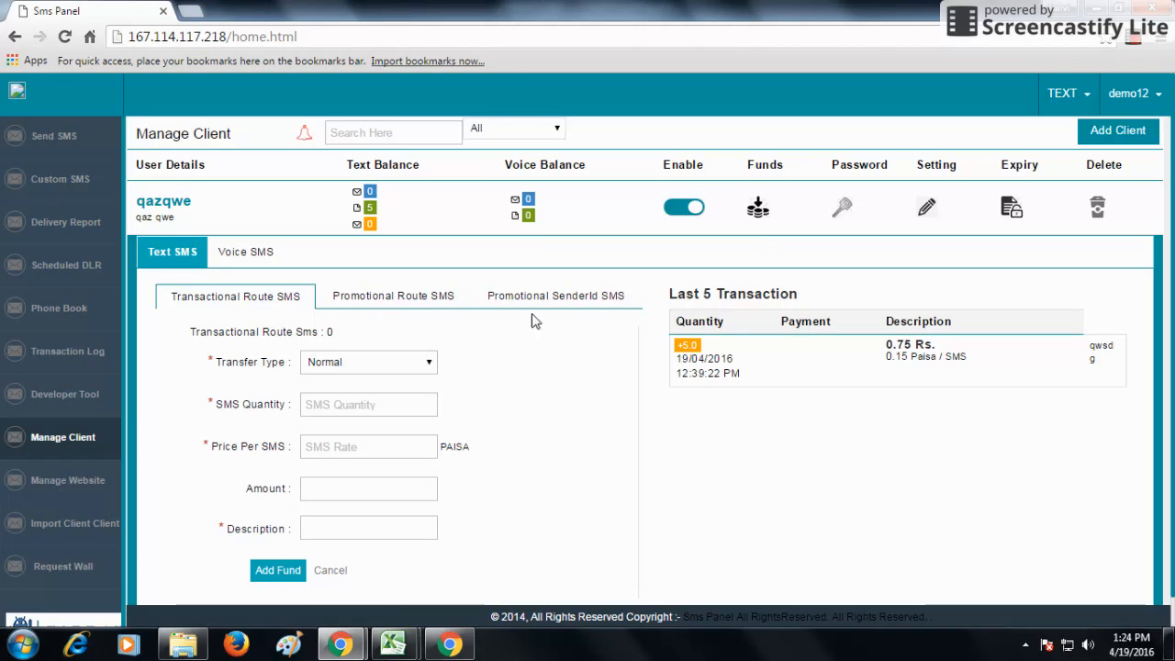
scroll(534, 321, "down", 2)
scroll(451, 334, "up", 2)
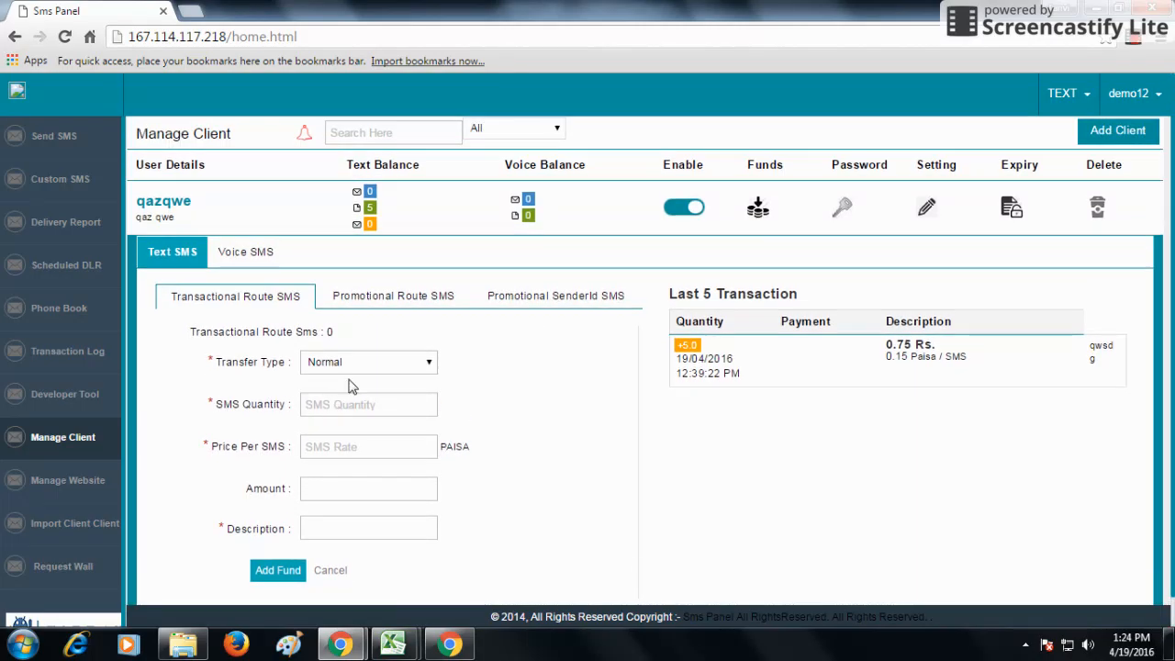
left_click(363, 367)
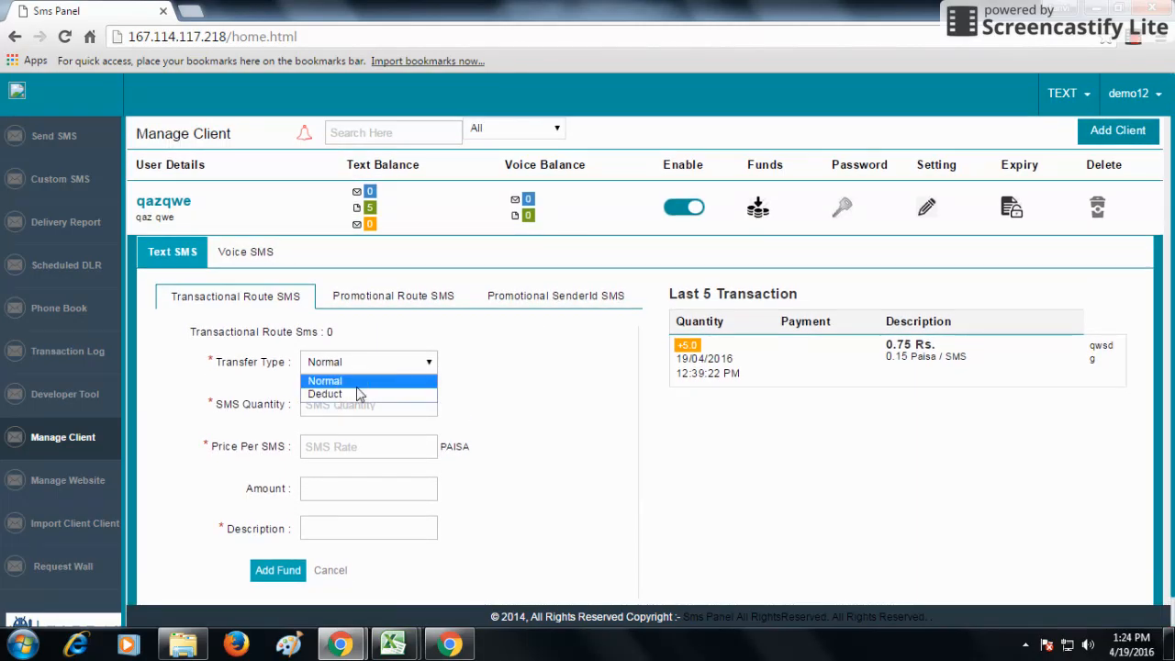
left_click(353, 393)
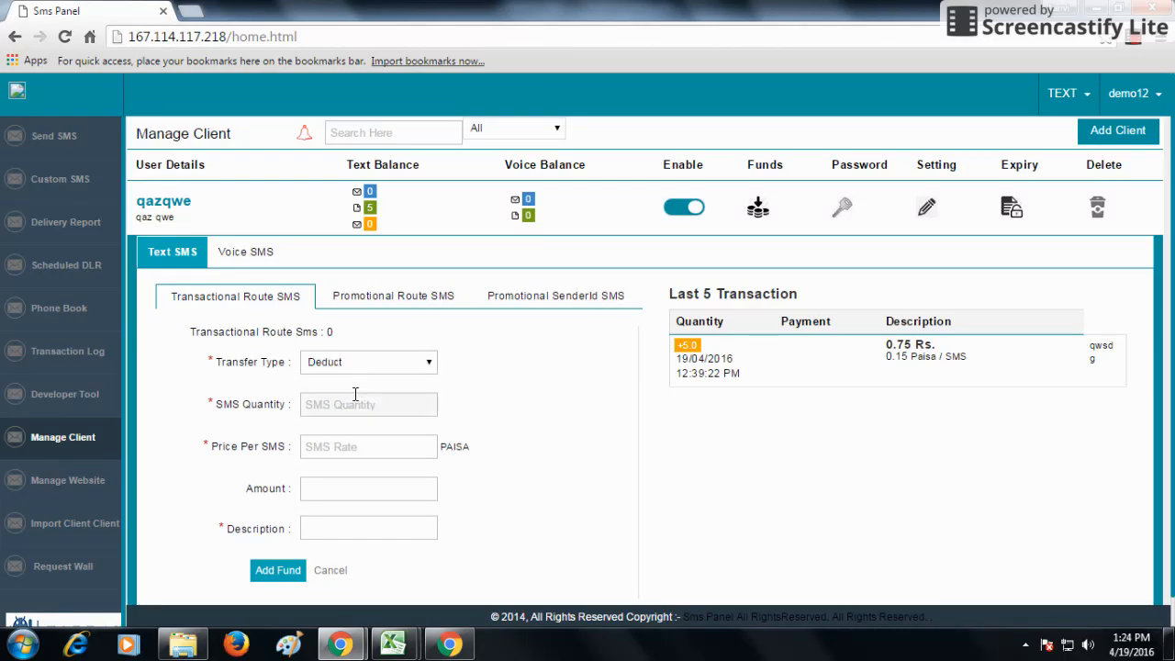
left_click(361, 370)
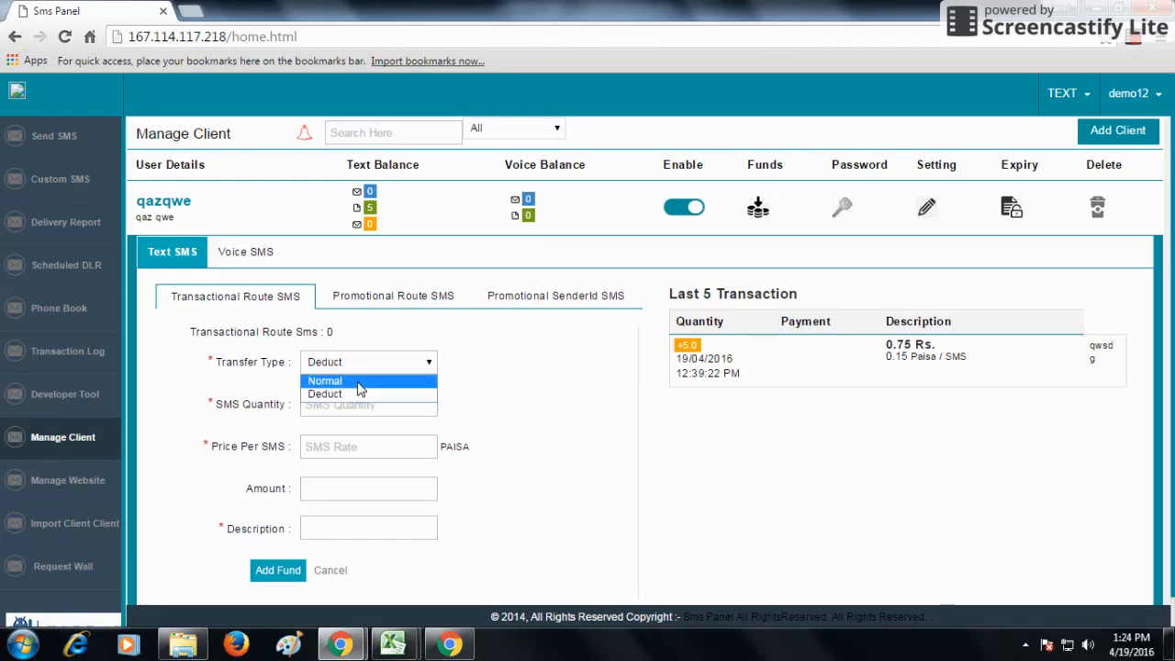
left_click(354, 380)
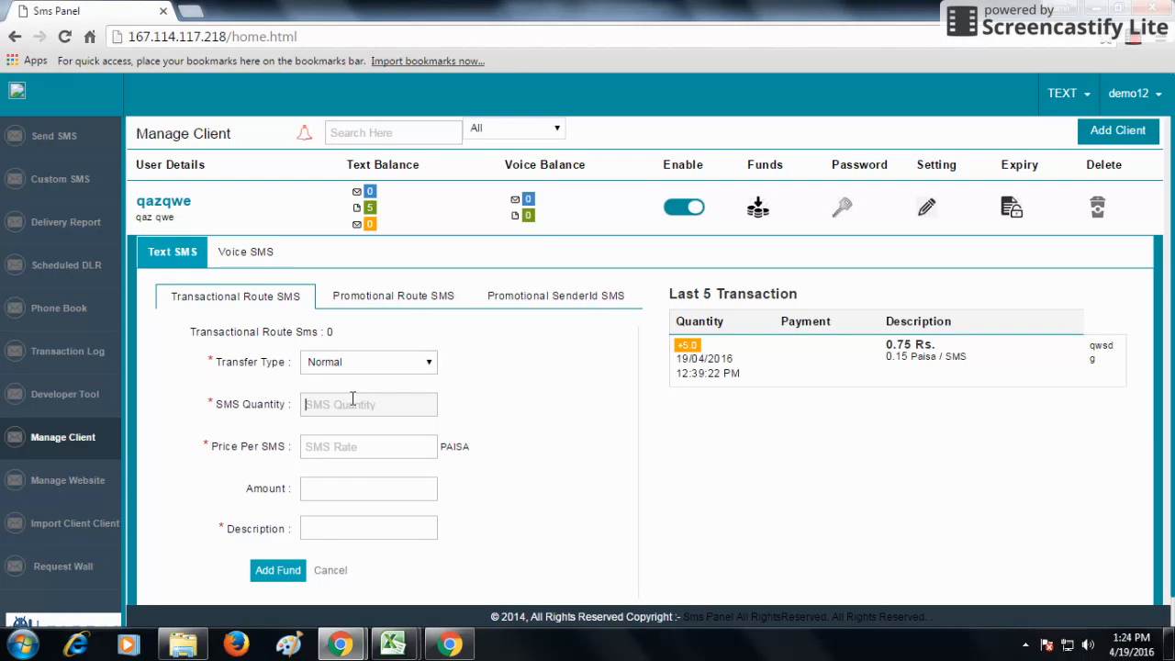
type("5")
key("Tab")
type("0")
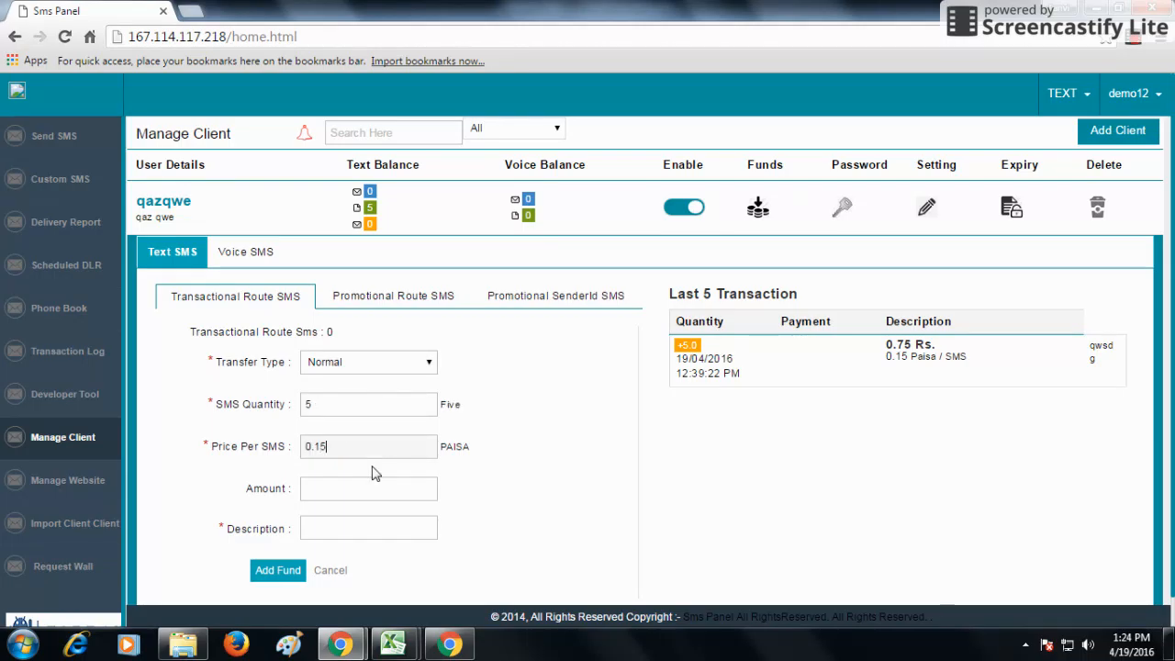
left_click(344, 526)
Submit the 5-SMS transfer, which fails for insufficient balance, and open qazqwe's password form
left_click_drag(748, 374, 675, 364)
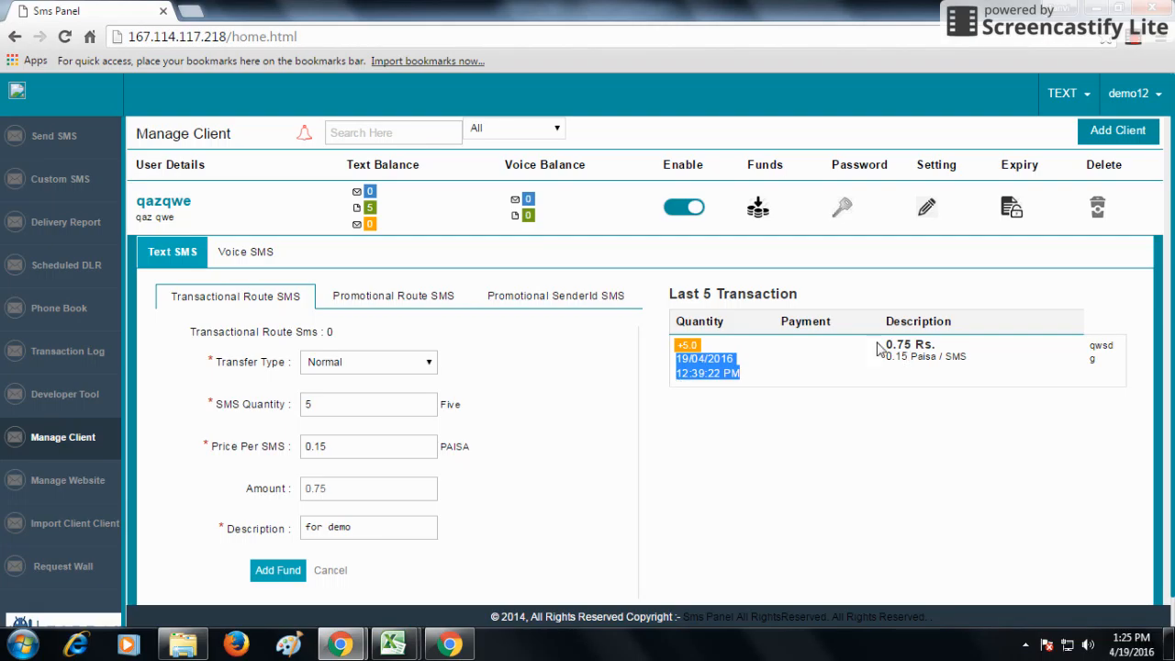
left_click_drag(877, 347, 976, 360)
scroll(413, 569, "down", 1)
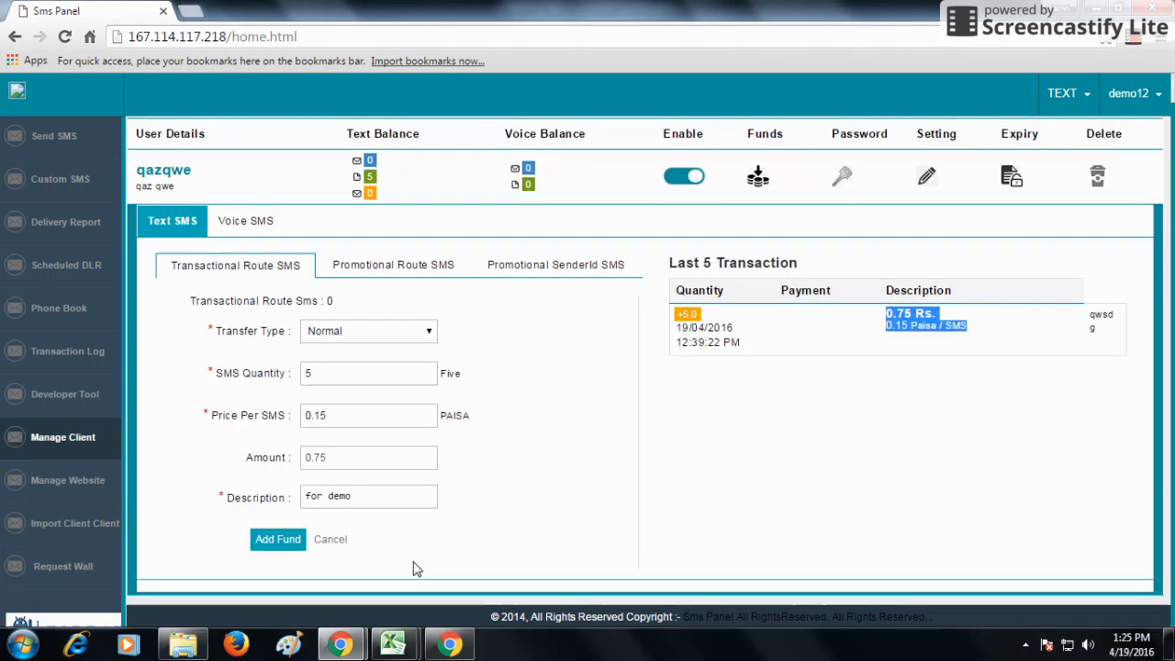
left_click(278, 540)
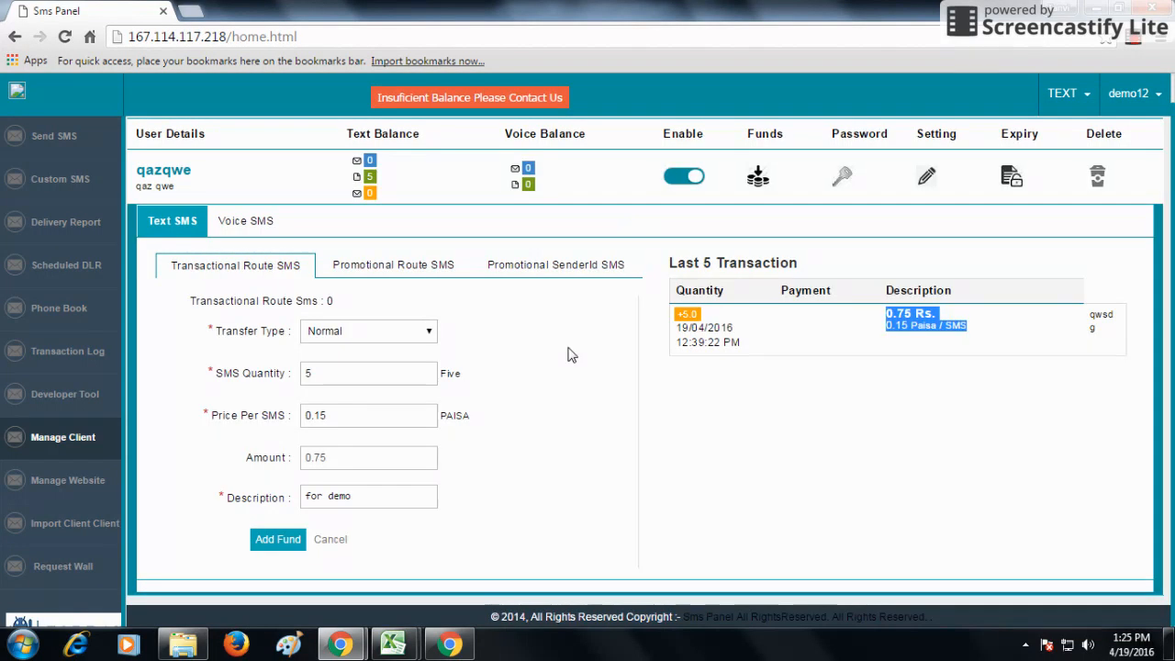
left_click(323, 540)
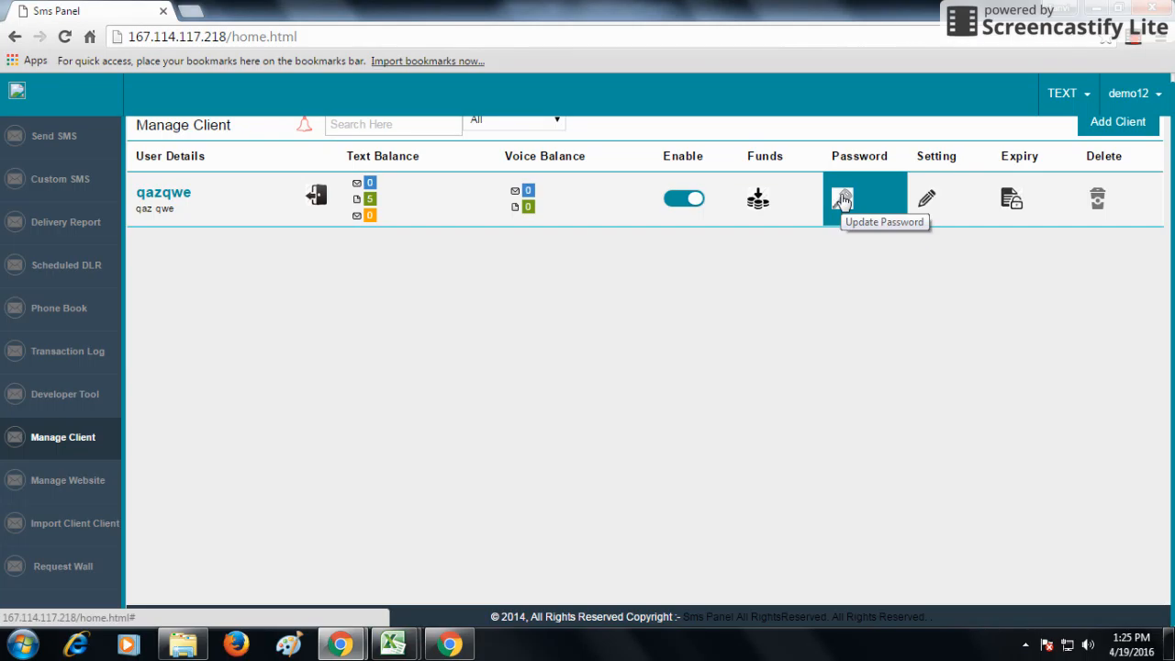
left_click(843, 200)
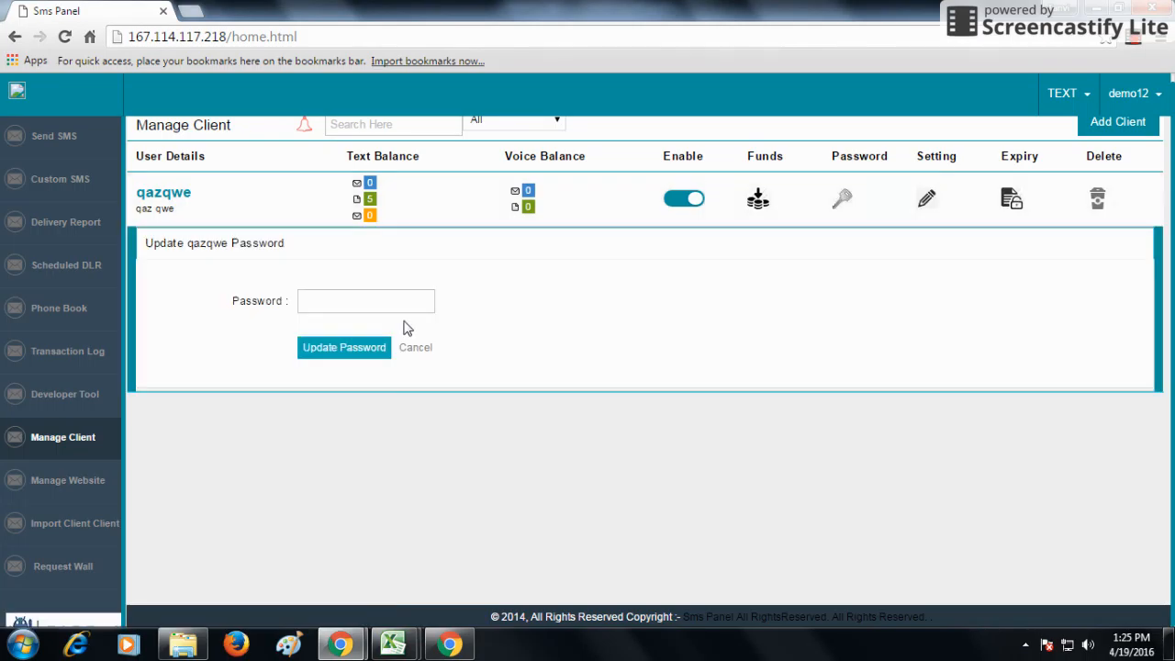
Leave the new password field empty and cancel the Update qazqwe Password form
left_click(407, 303)
left_click(415, 349)
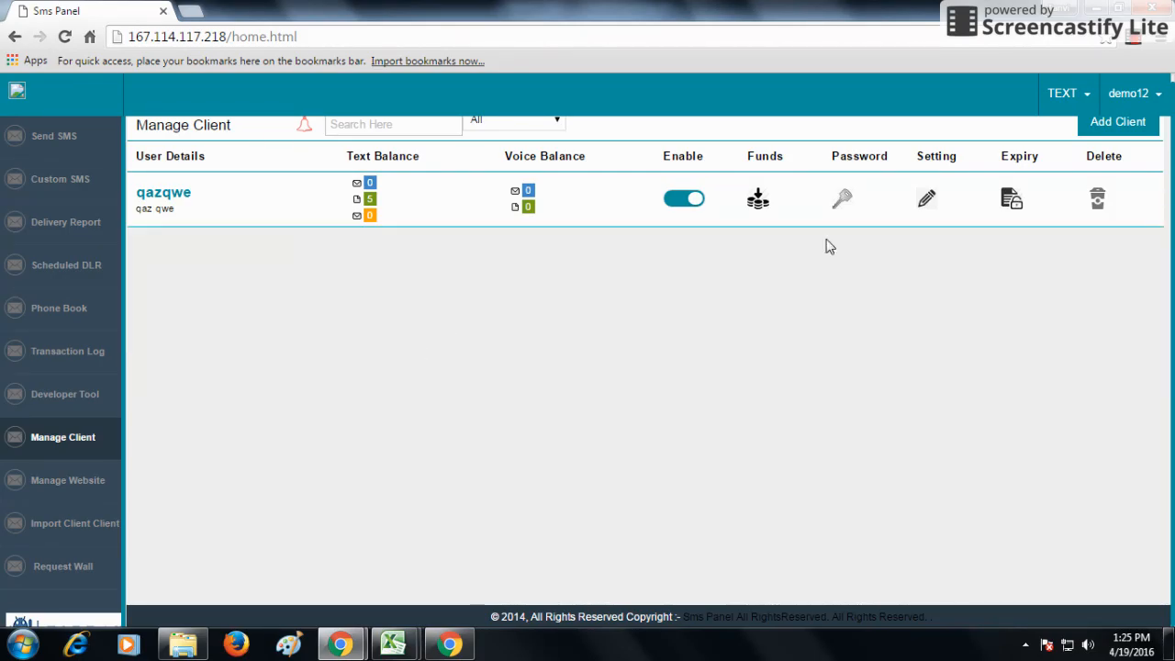
left_click(929, 199)
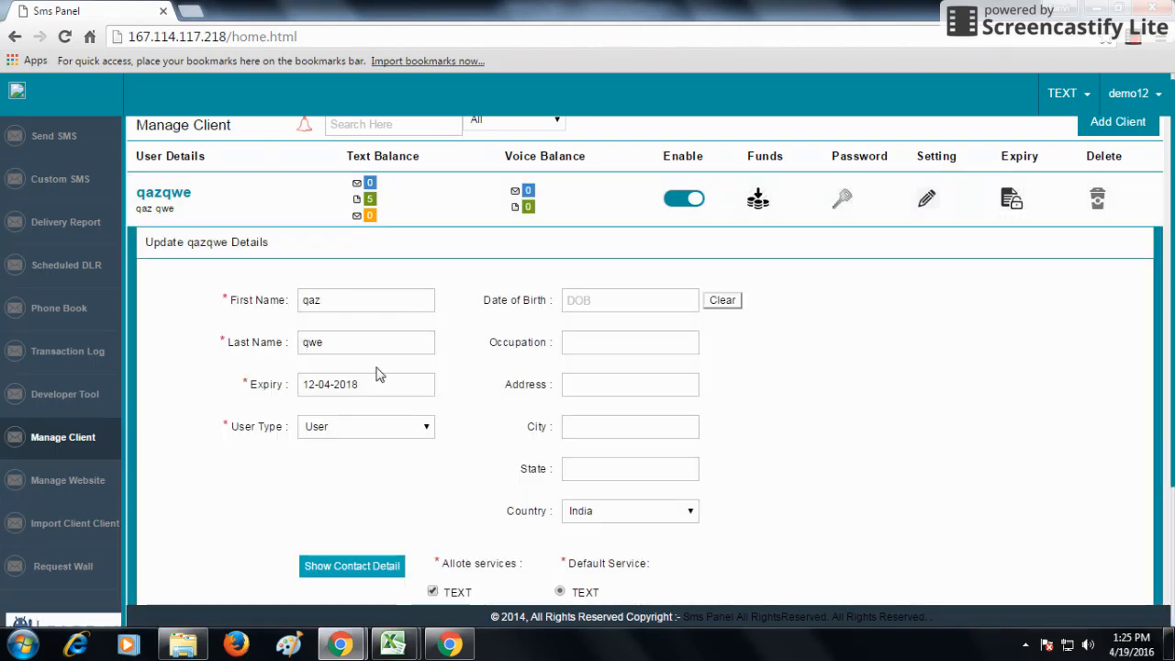
scroll(370, 386, "down", 1)
scroll(368, 388, "down", 1)
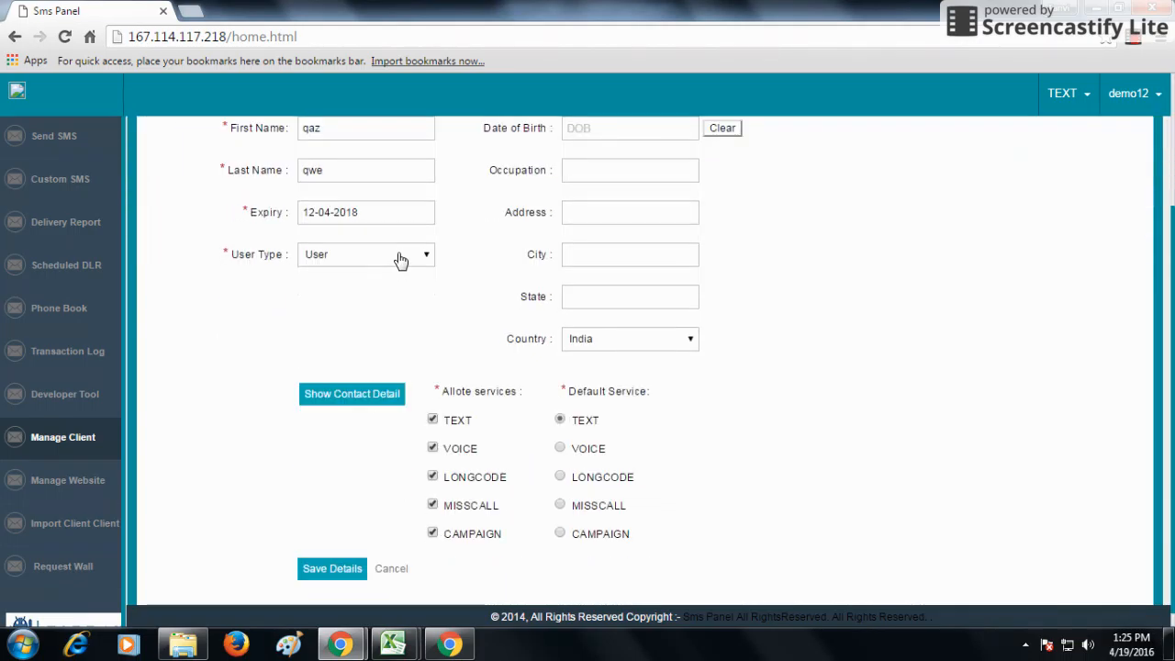
left_click(398, 255)
left_click(393, 287)
scroll(635, 198, "up", 2)
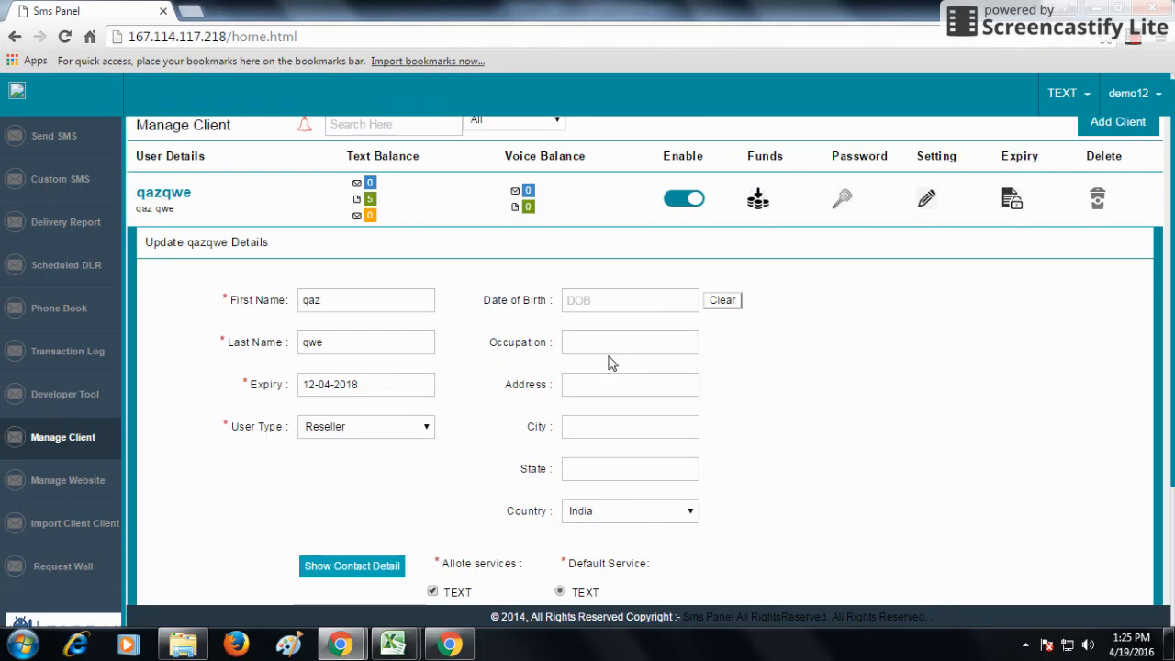
scroll(606, 386, "down", 2)
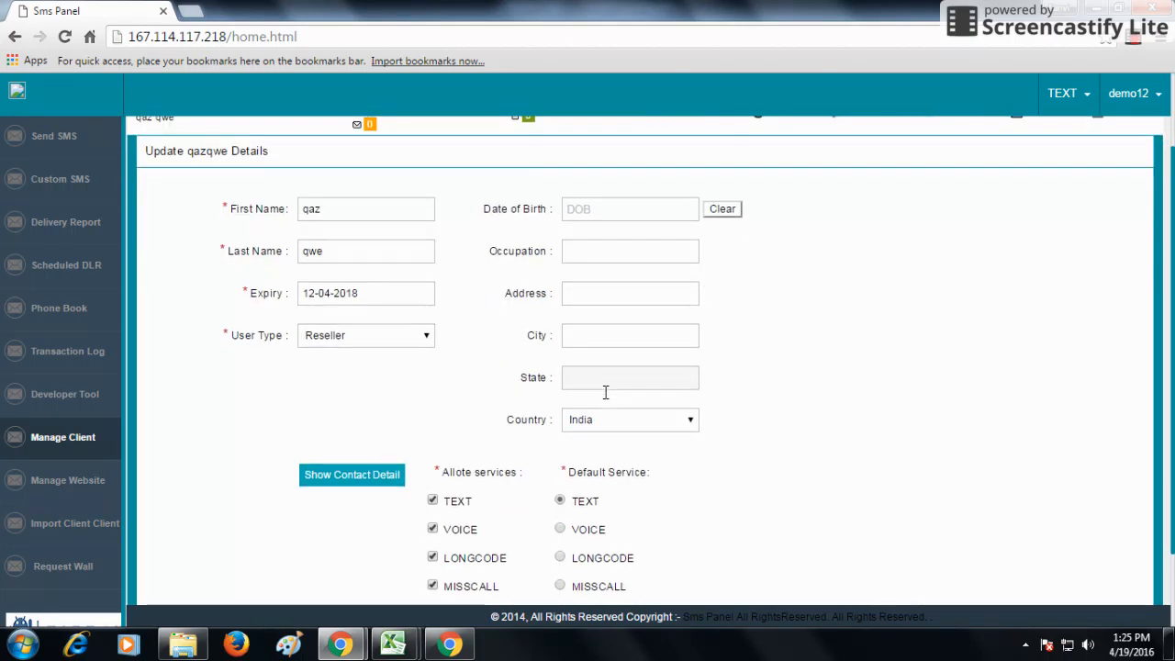
scroll(606, 399, "down", 1)
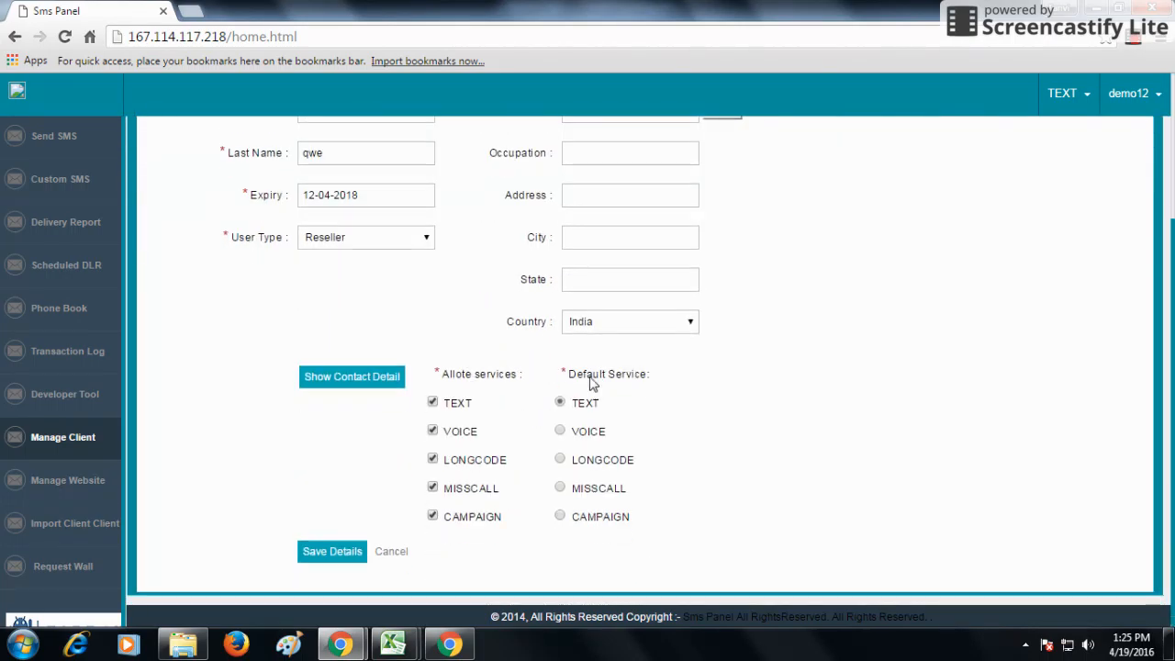
left_click(362, 385)
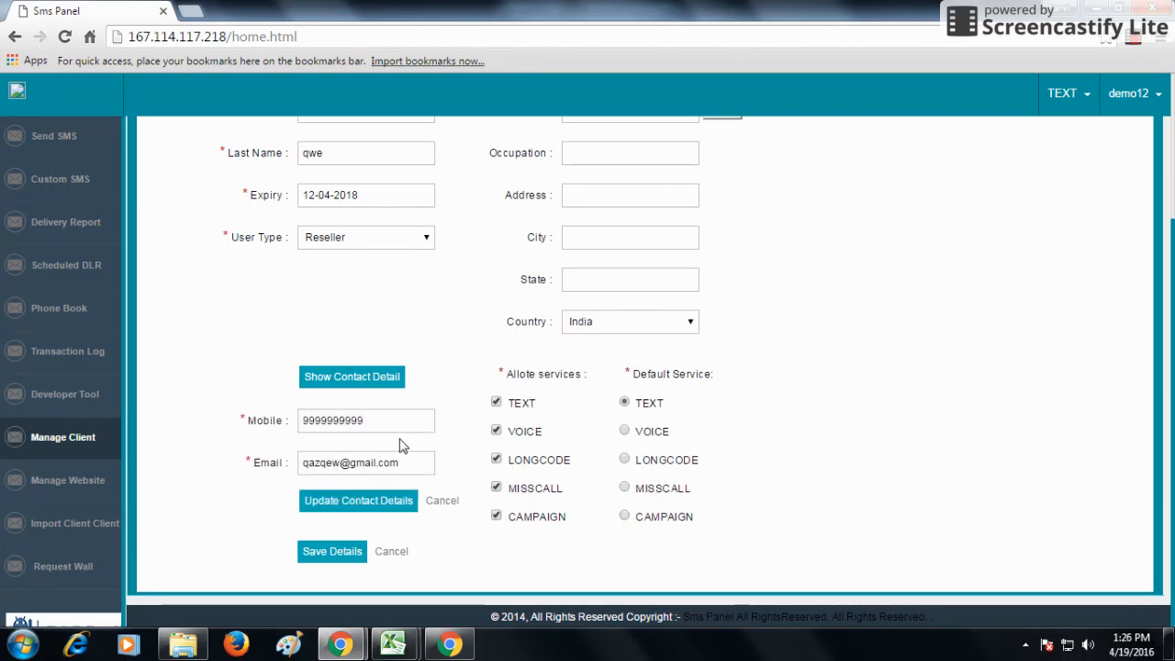
left_click(394, 551)
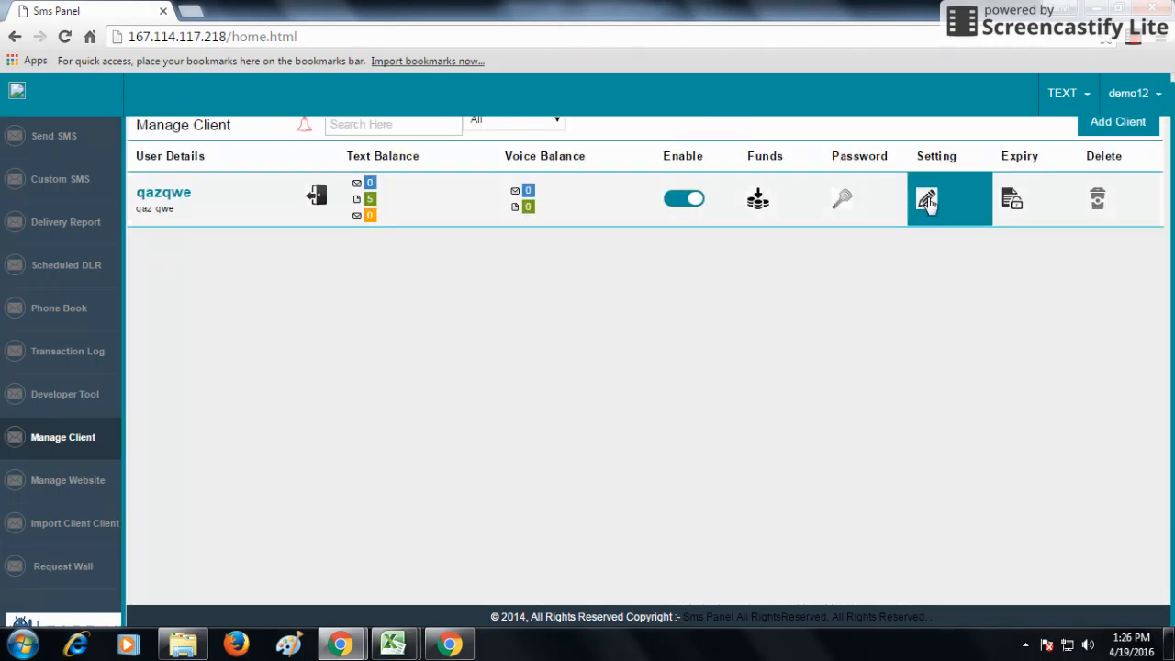
left_click(1012, 198)
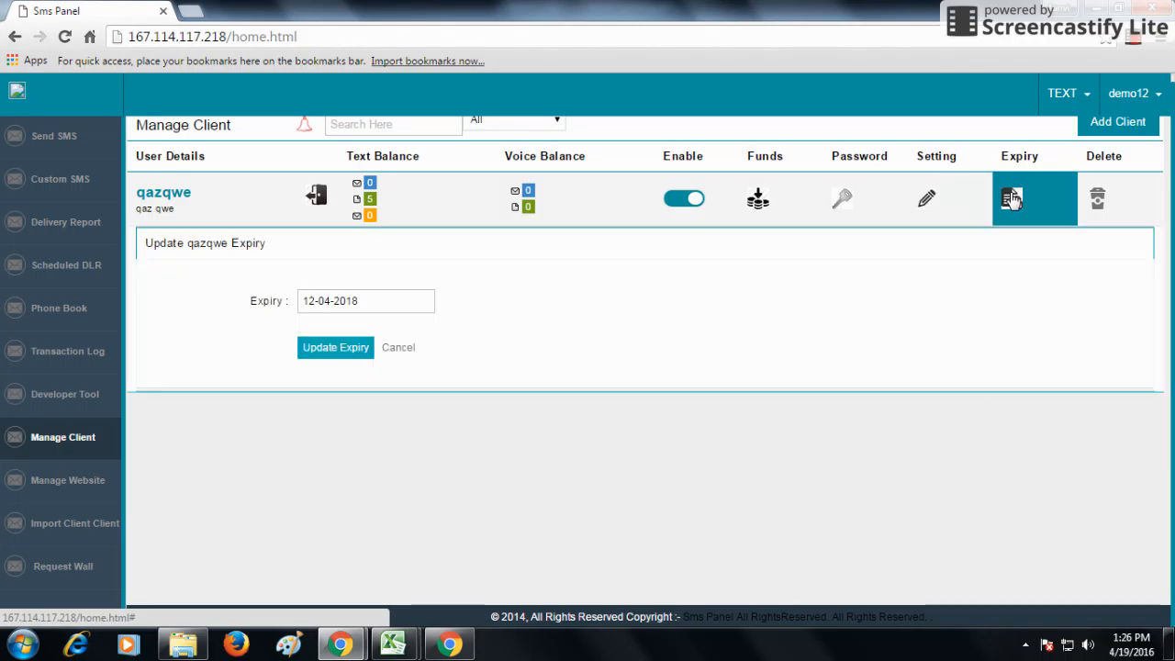
left_click(416, 296)
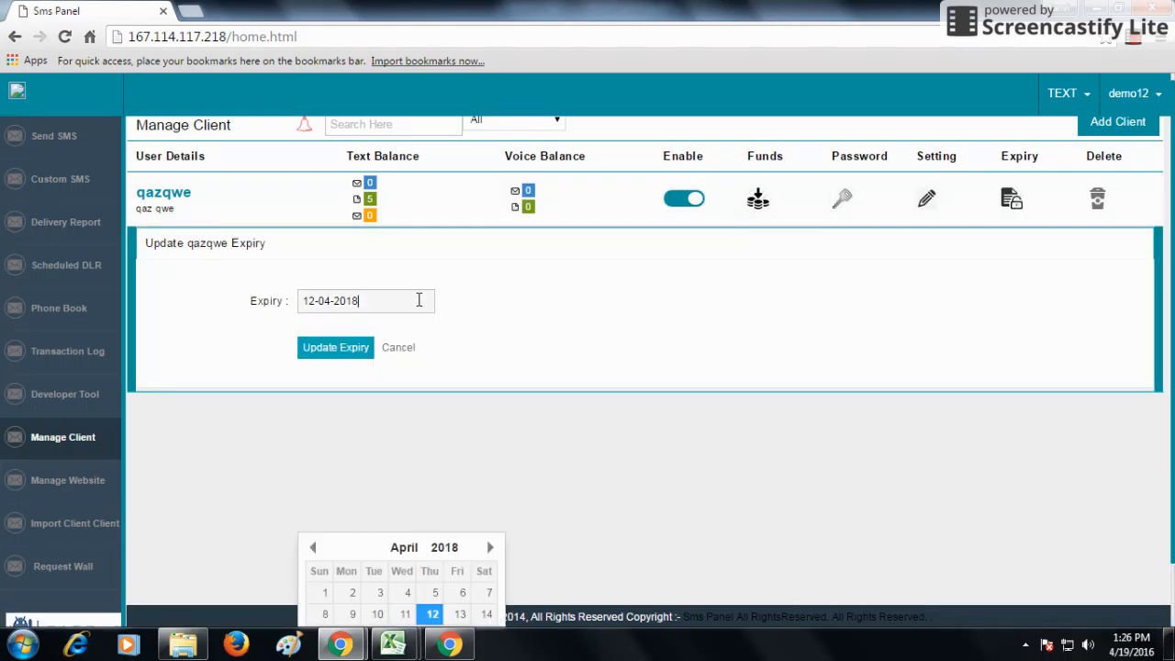
left_click(489, 547)
left_click(489, 547)
left_click(490, 547)
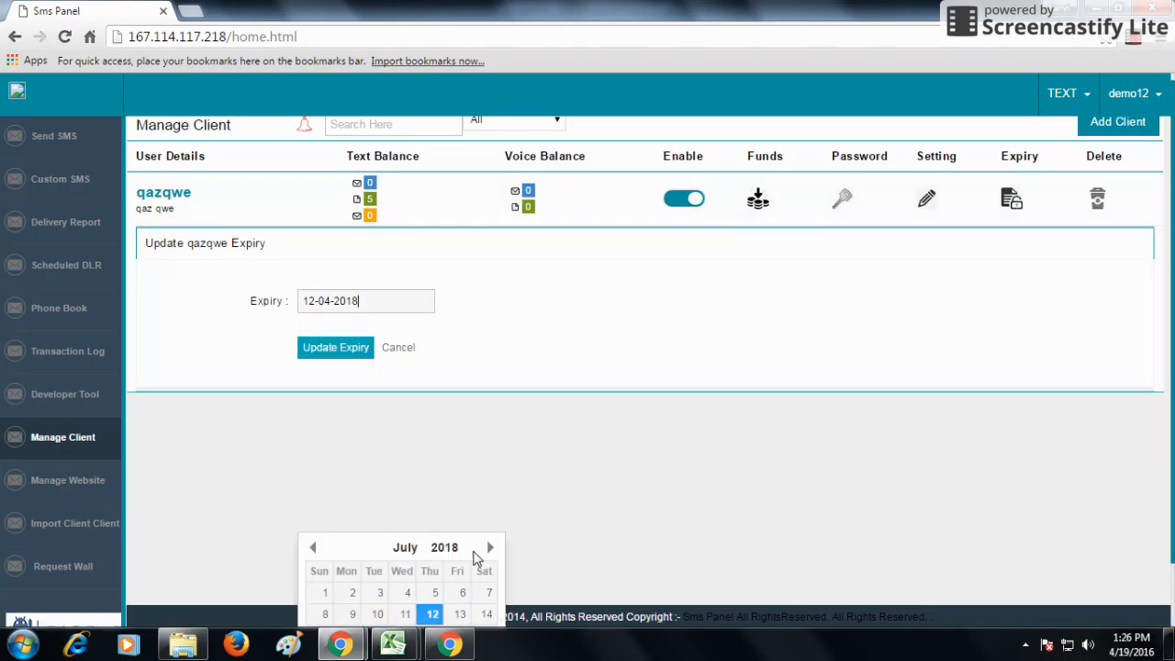
left_click(436, 592)
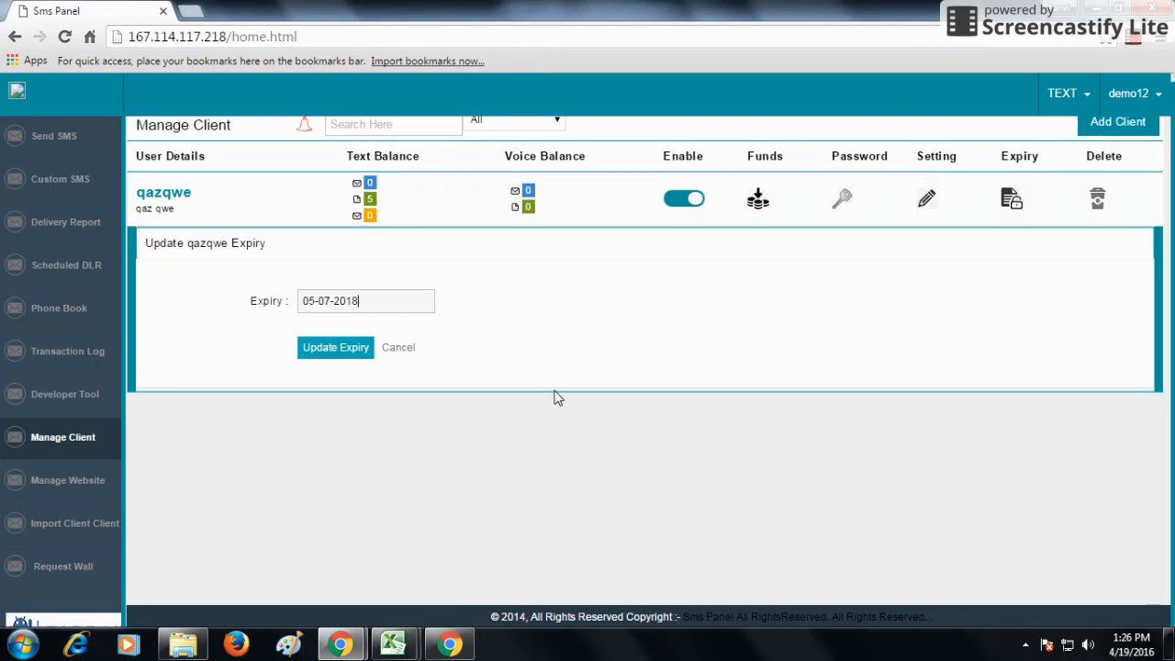
left_click(404, 349)
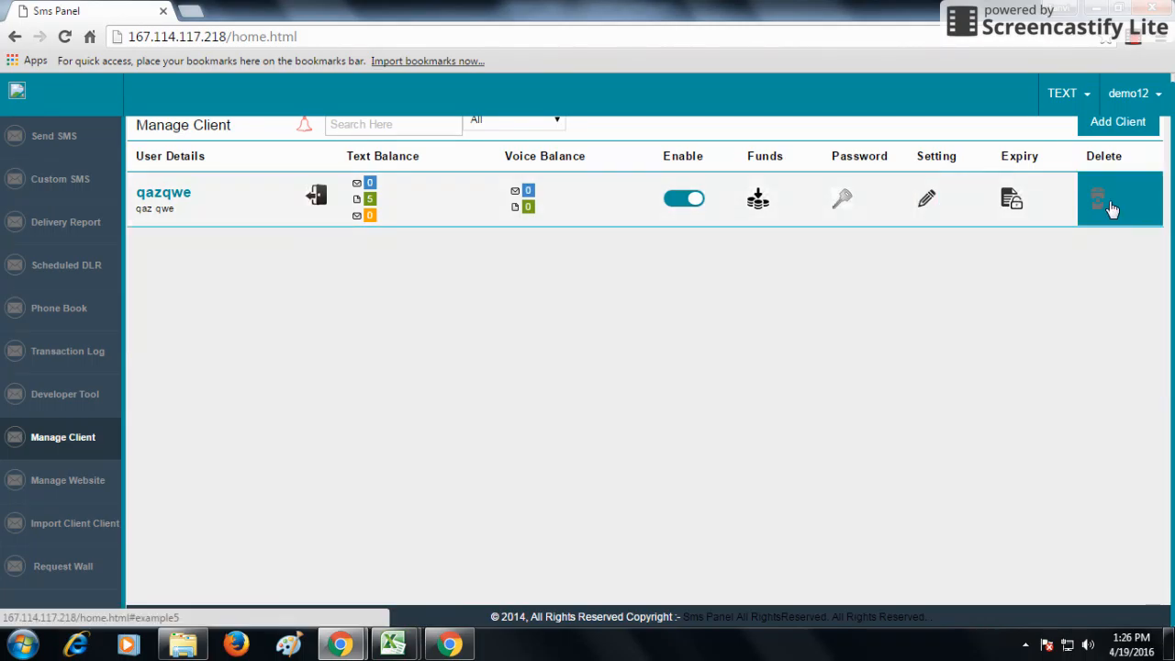
scroll(1112, 210, "up", 1)
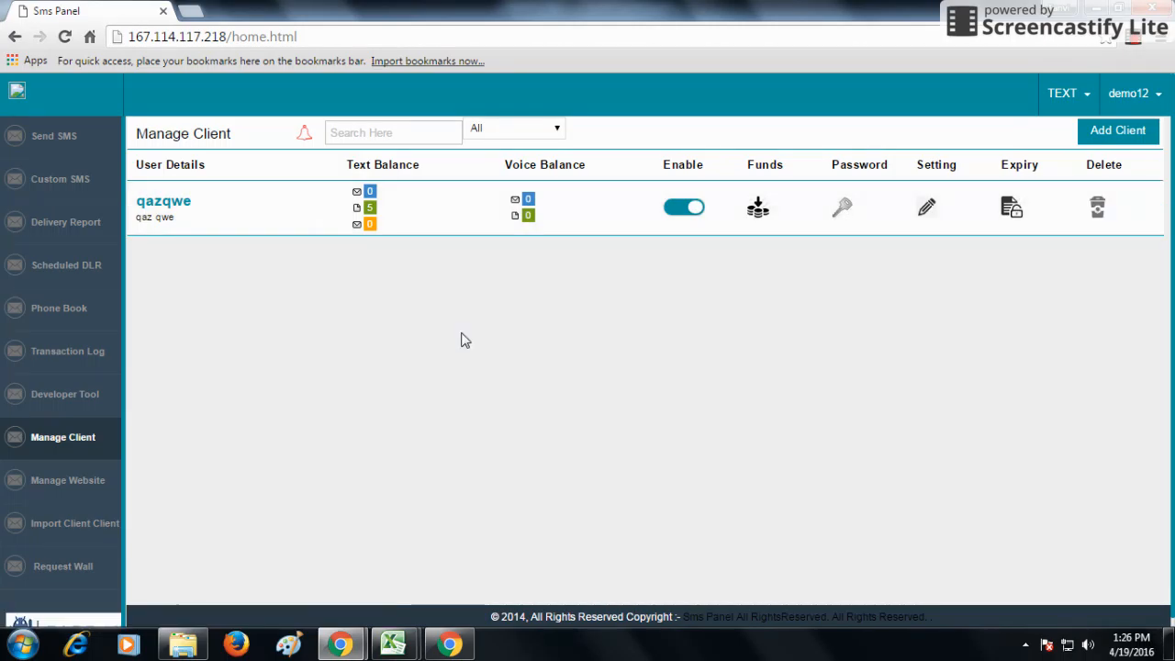
Keep the expiry date alert on and append the second mobile number 88888
left_click(305, 136)
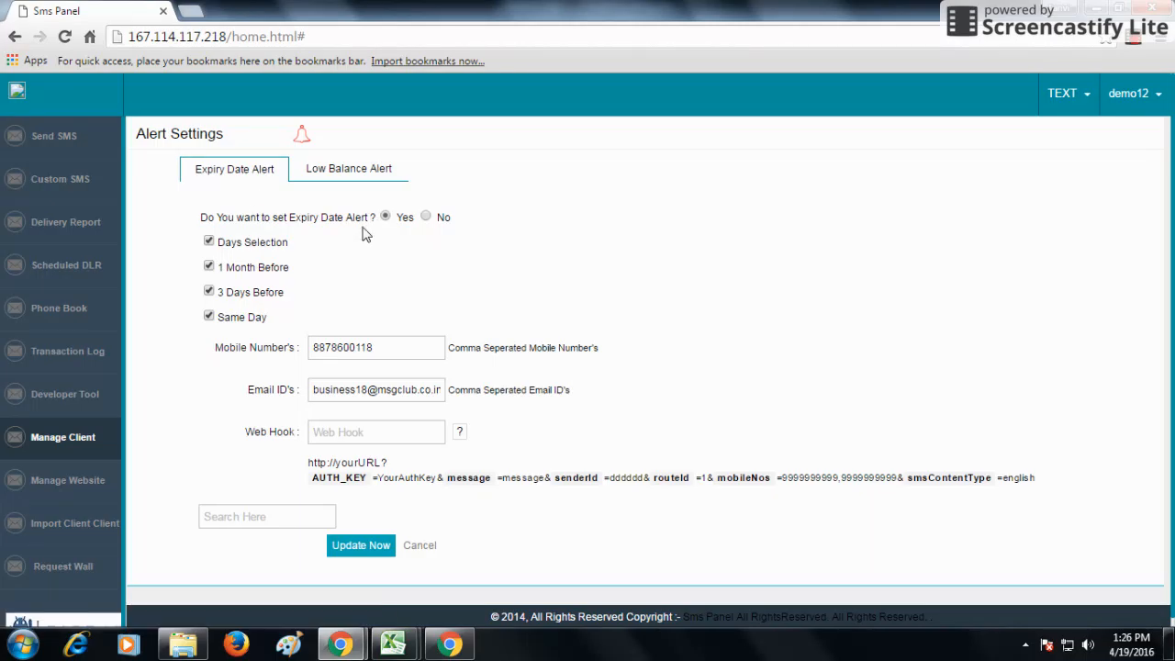
left_click(428, 219)
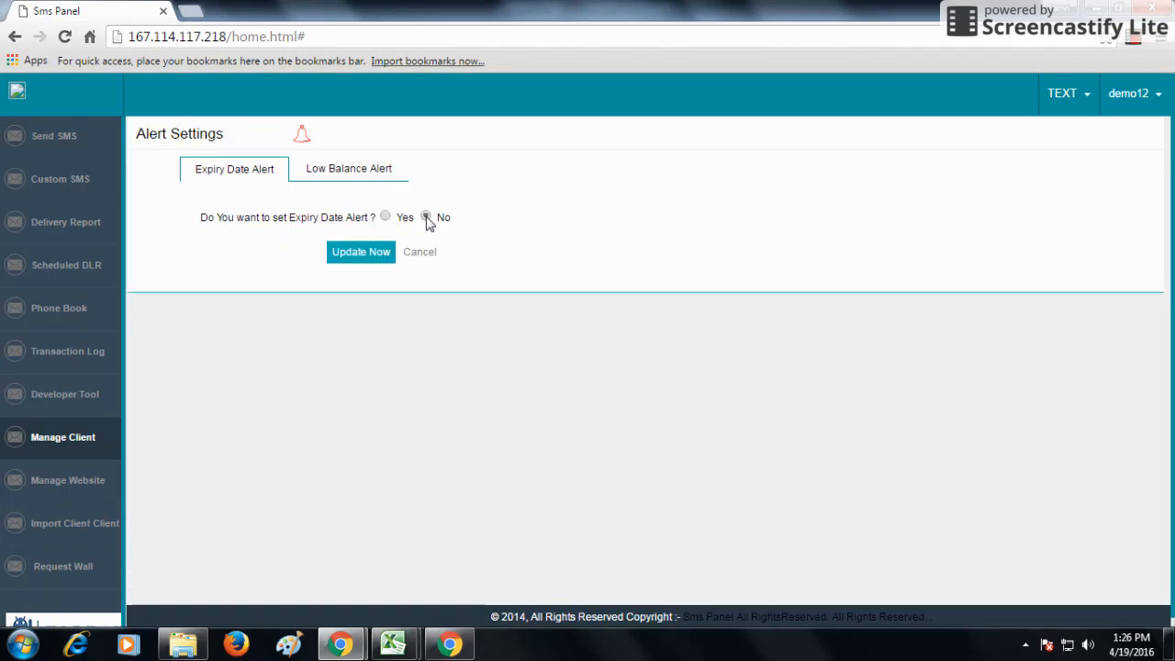
left_click(386, 217)
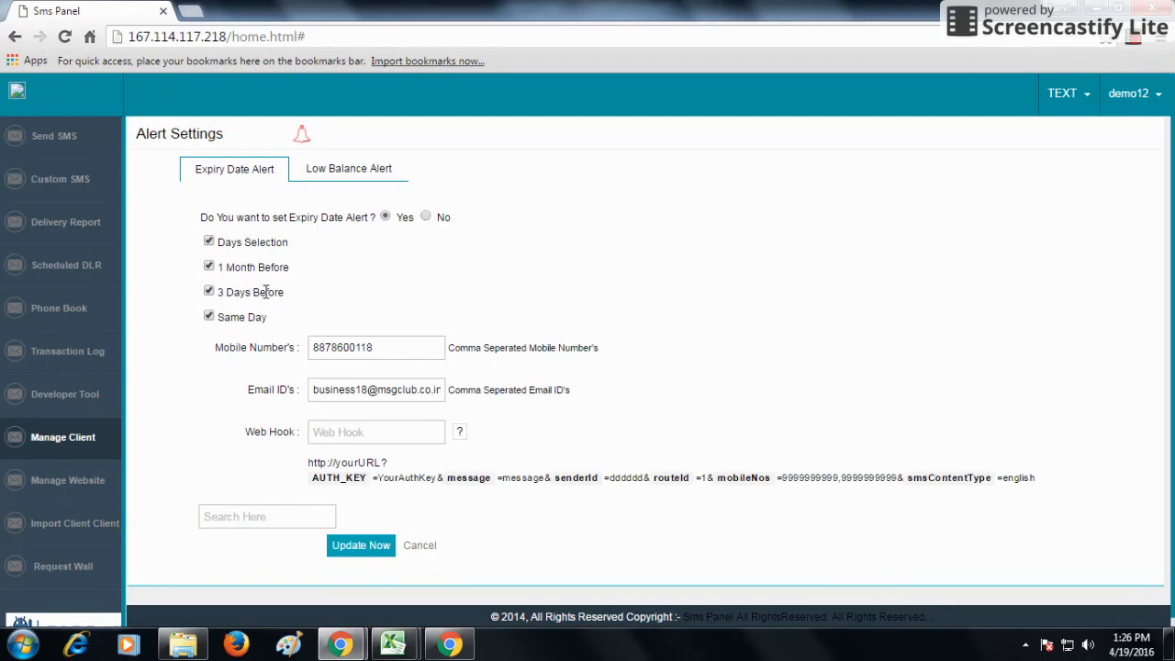
left_click(408, 341)
type(",88888888")
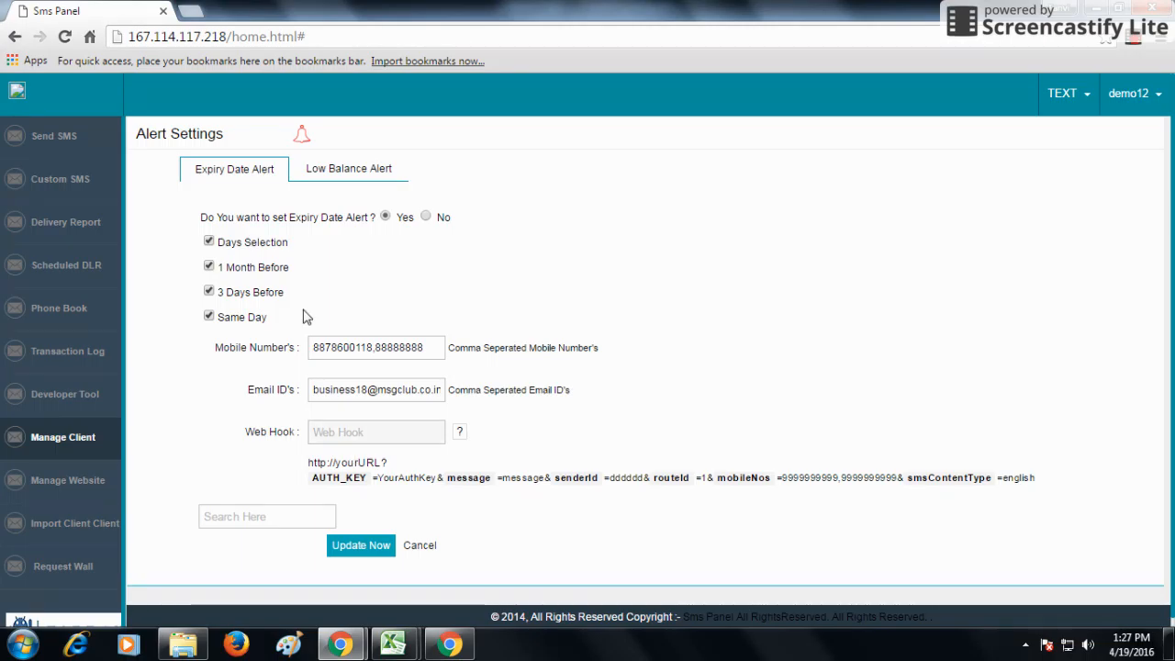
left_click(349, 169)
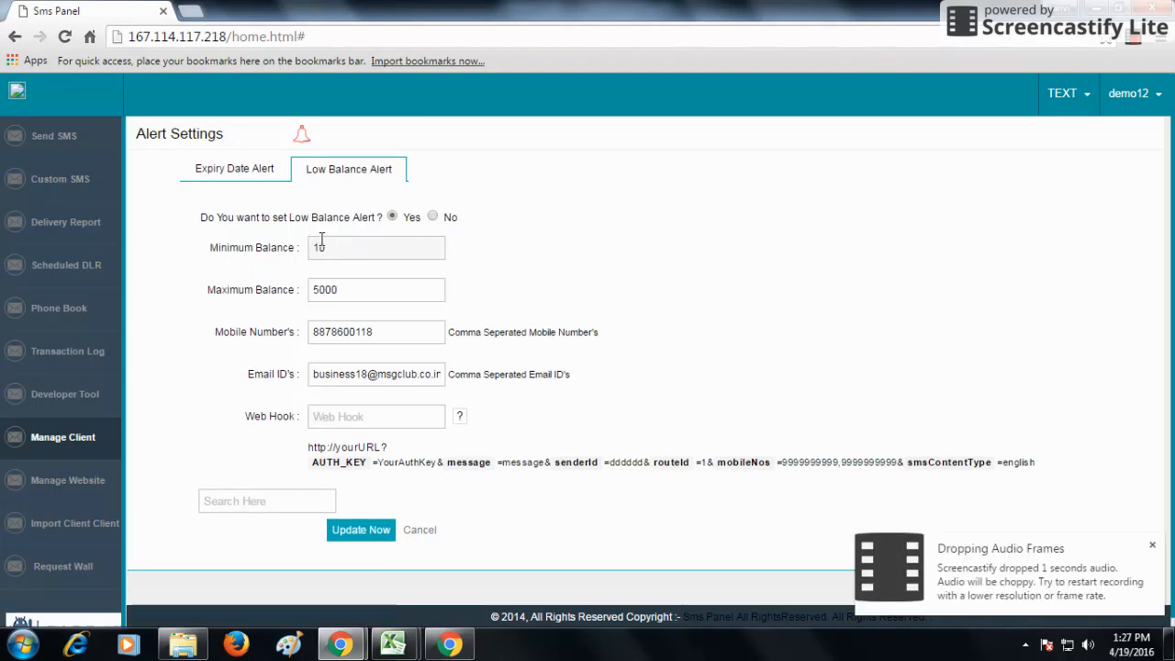
Toggle the low balance alert off and back on, then cancel without saving changes
left_click(433, 217)
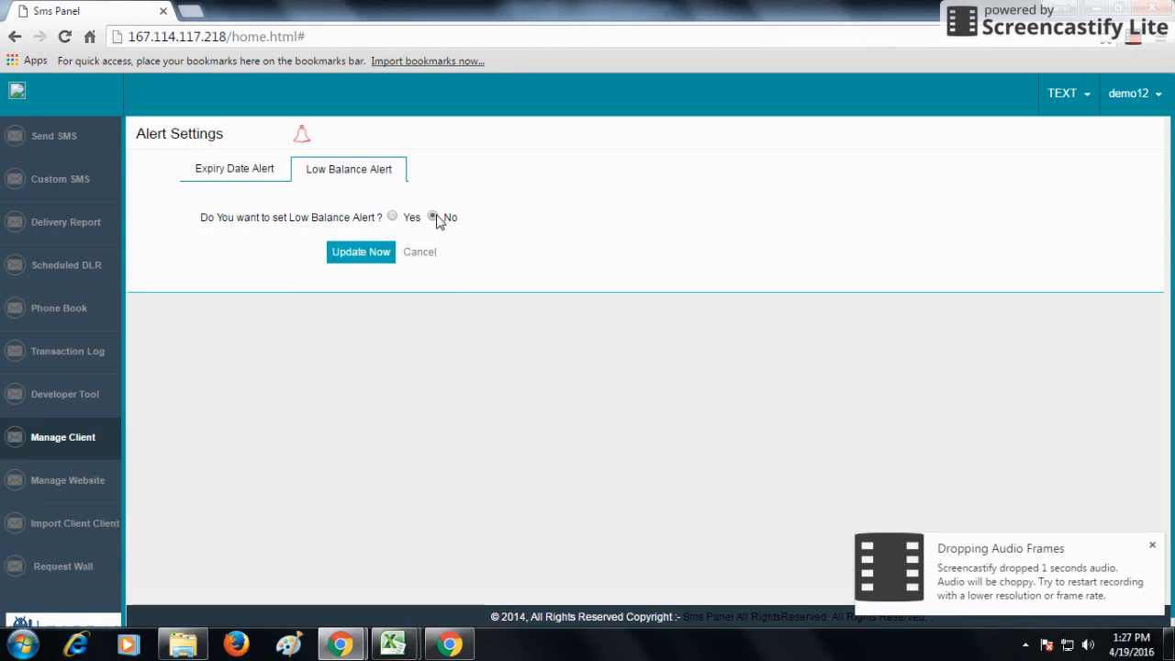
left_click(392, 217)
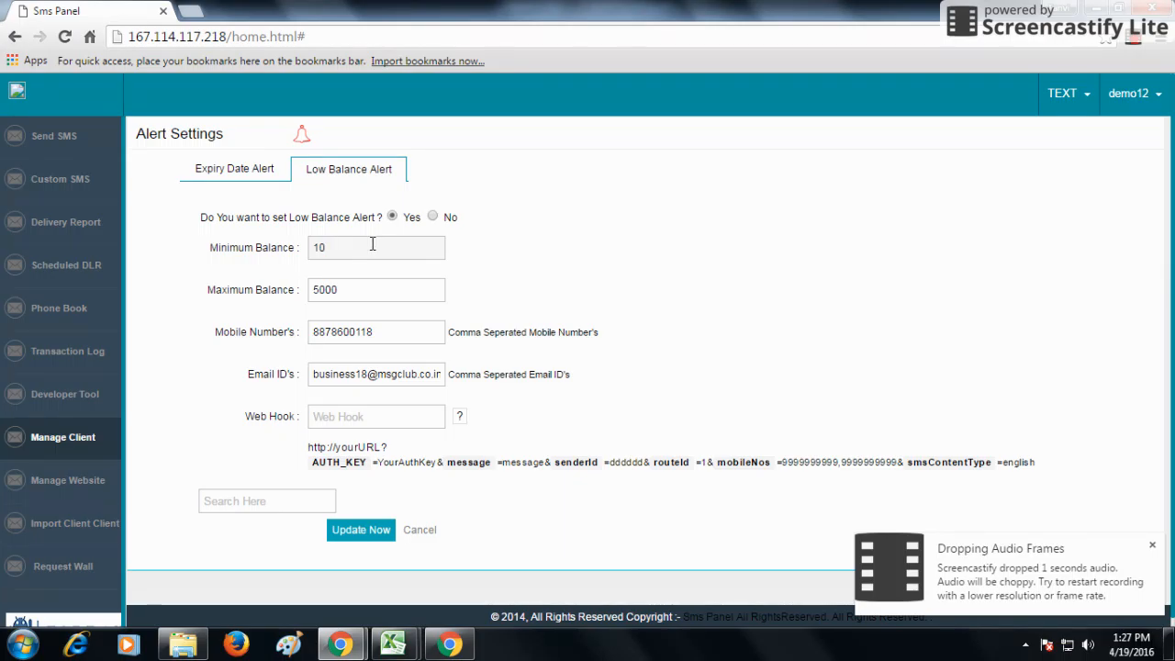
left_click(347, 299)
left_click(372, 333)
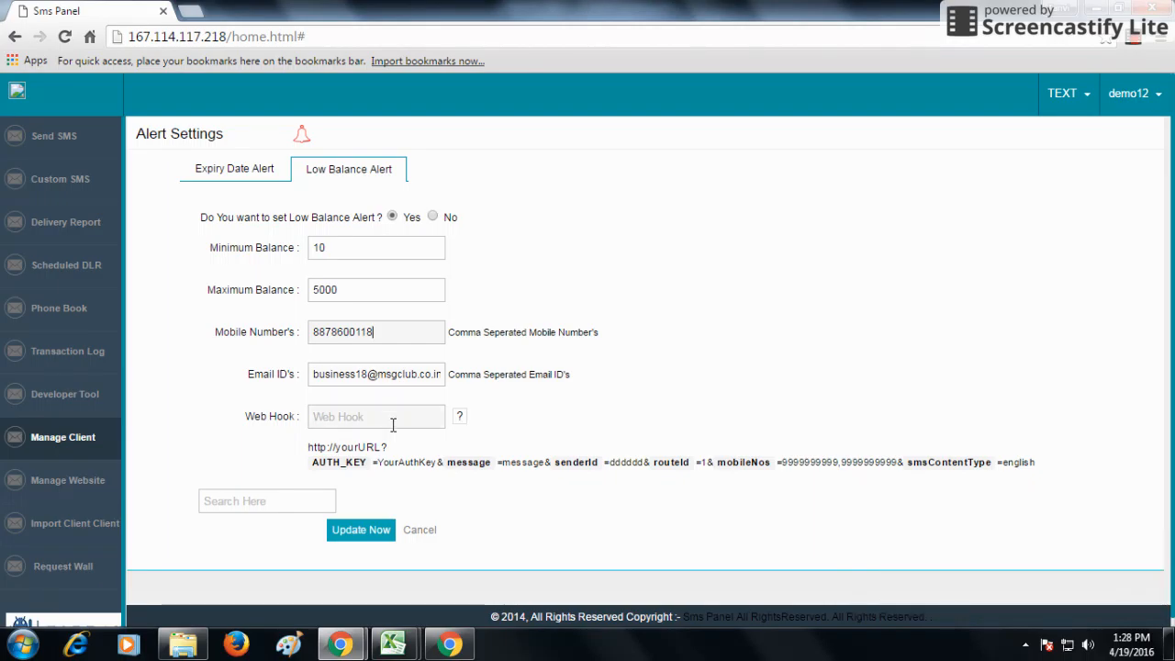
left_click(420, 530)
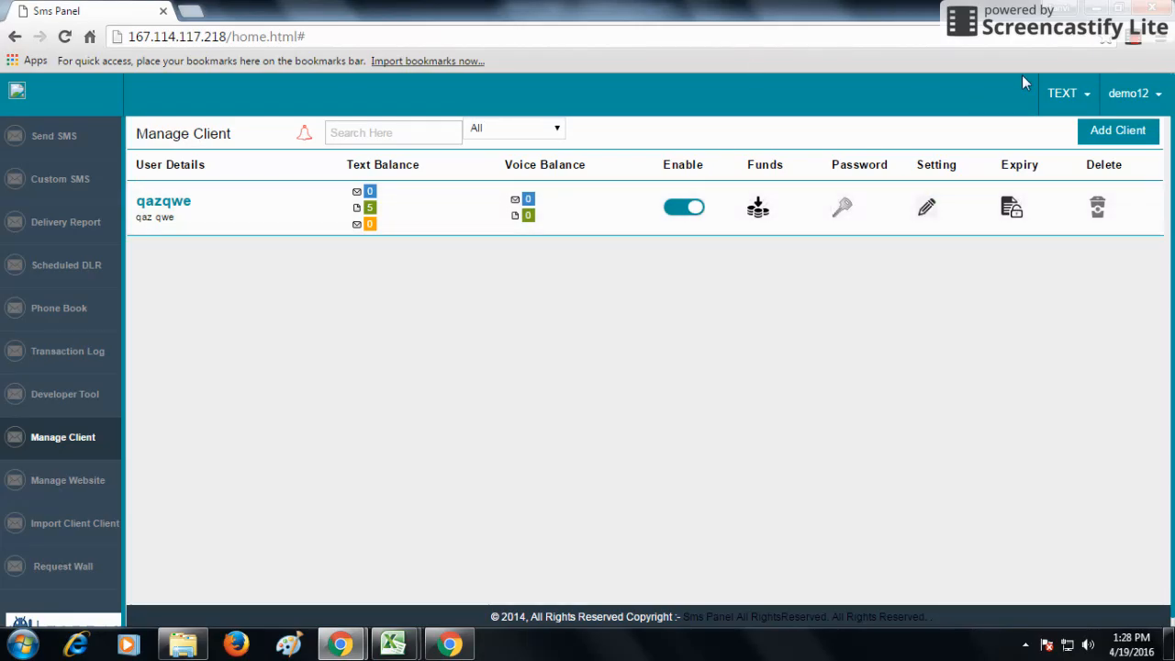
left_click(1138, 43)
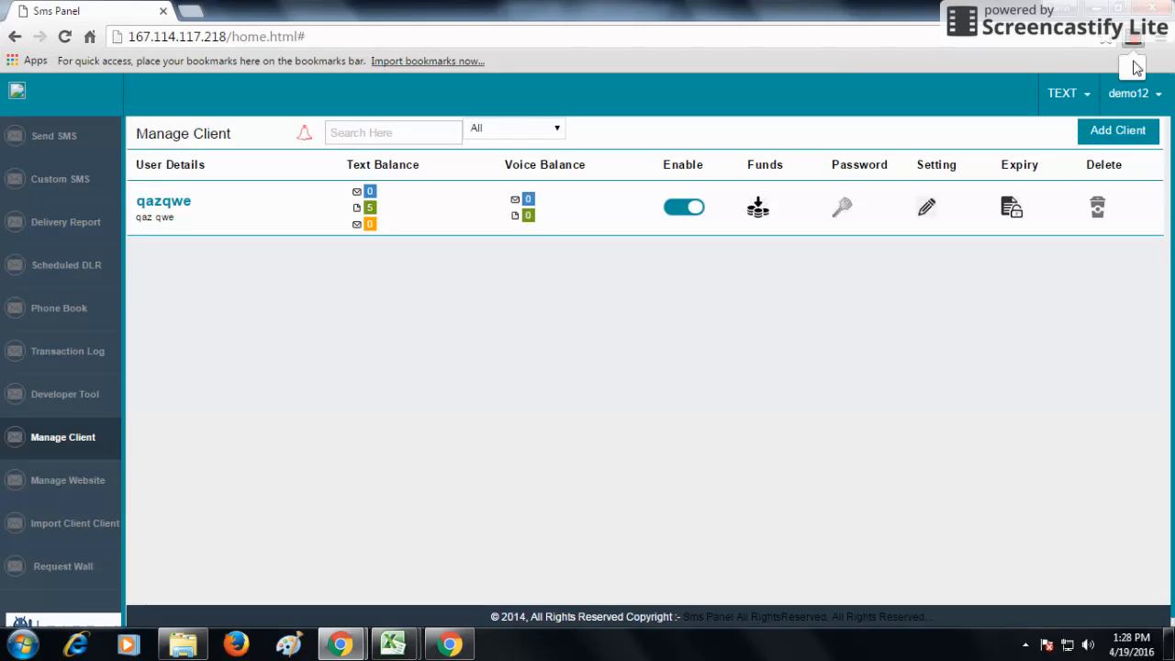